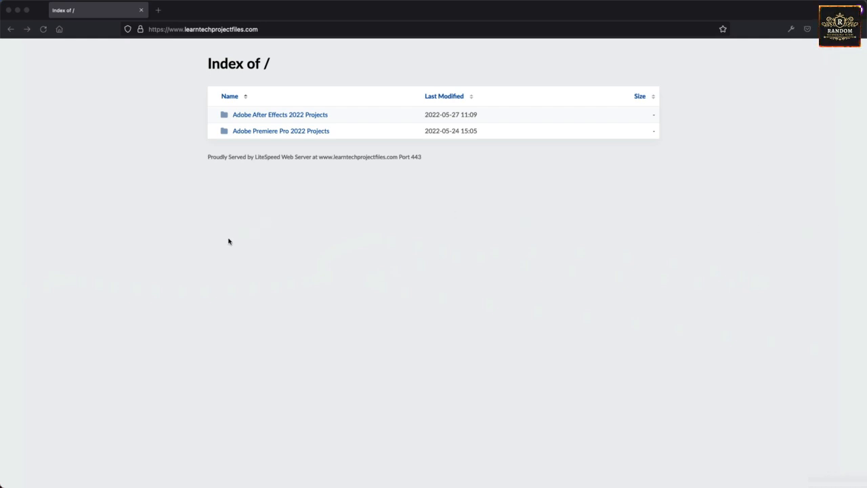
Download "21. Project #21 - Adobe InDesign 2022 | Basics.zip" from the Adobe After Effects 2022 Projects directory
left_click(206, 238)
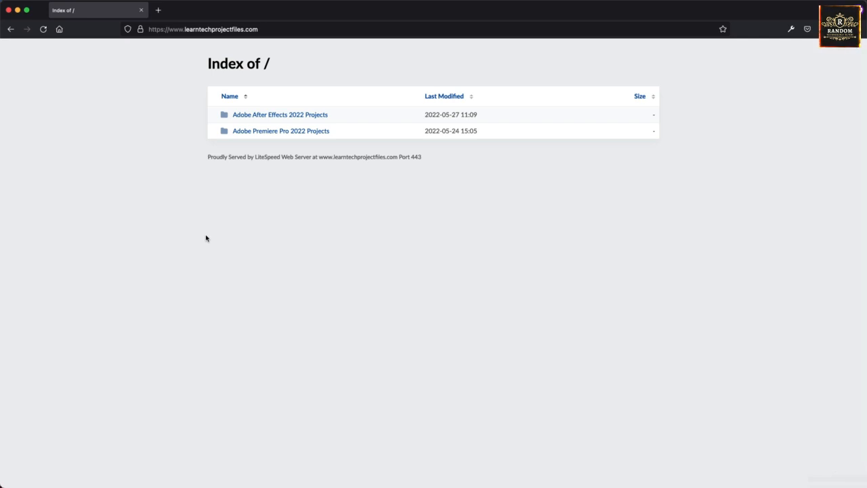
left_click(255, 118)
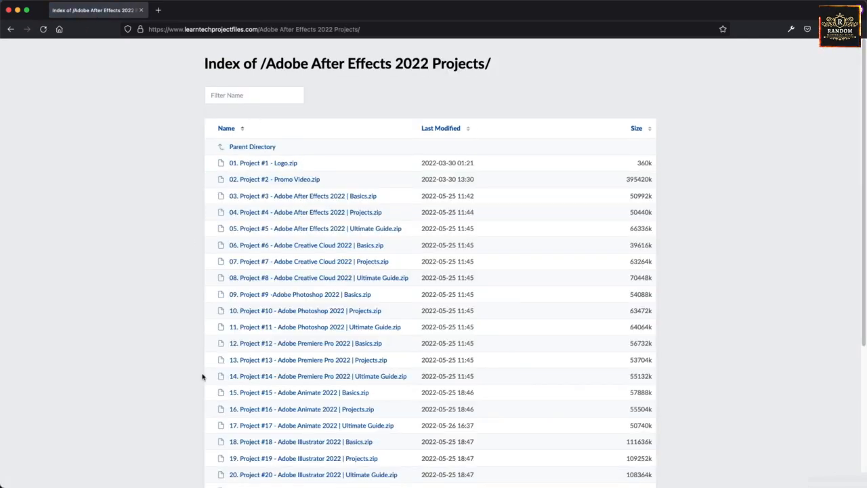
scroll(291, 397, "down", 2)
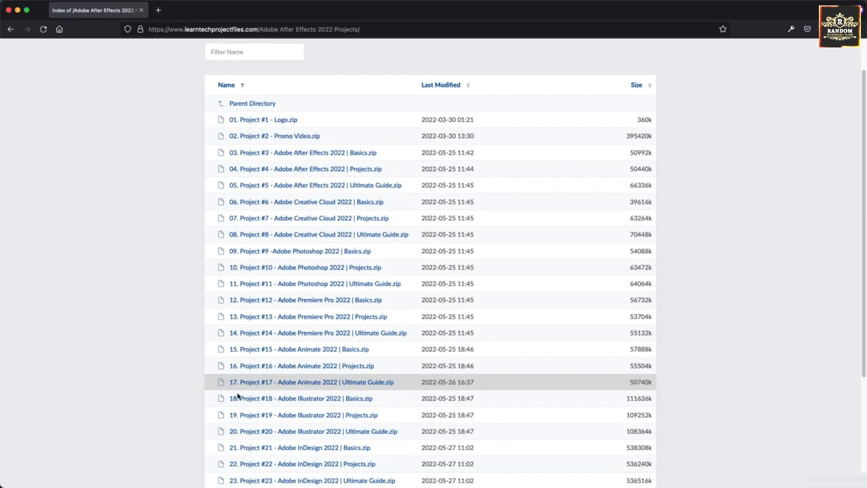
left_click(294, 448)
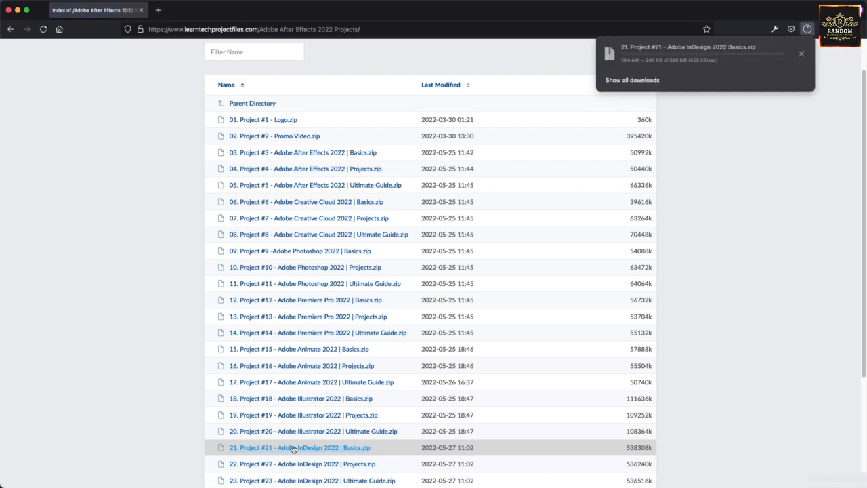
left_click(118, 327)
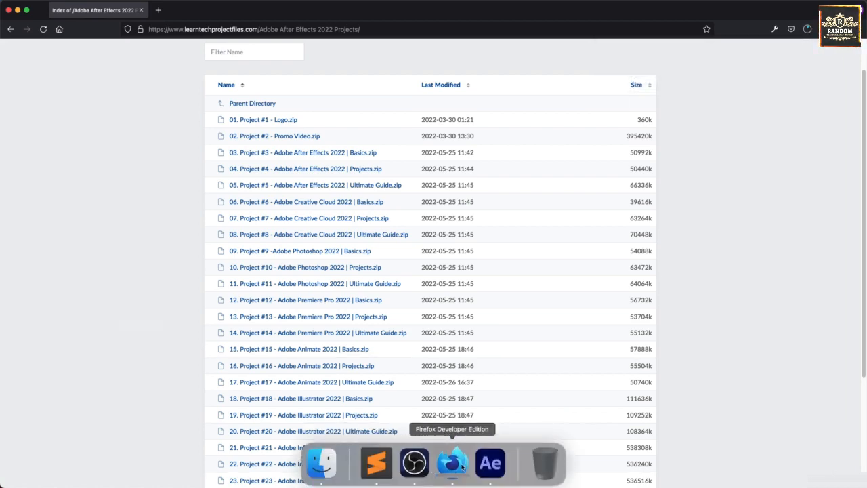
Switch to After Effects, create a new project and start saving it under a new name
left_click(478, 463)
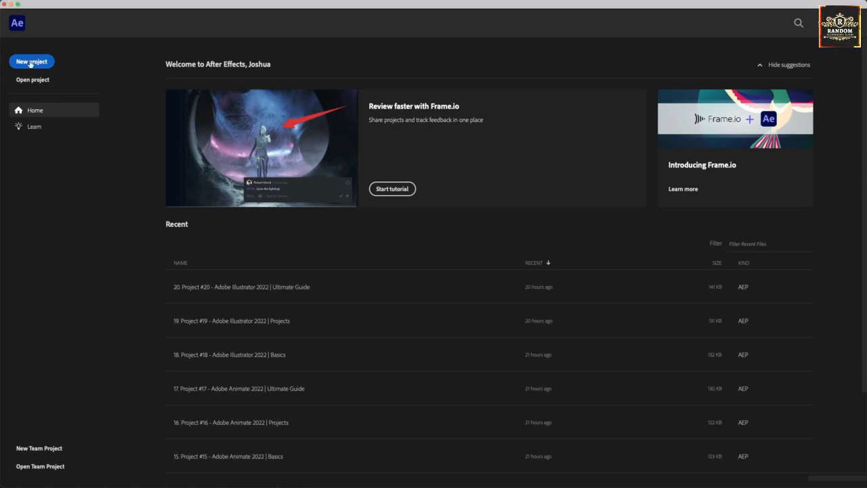
left_click(31, 62)
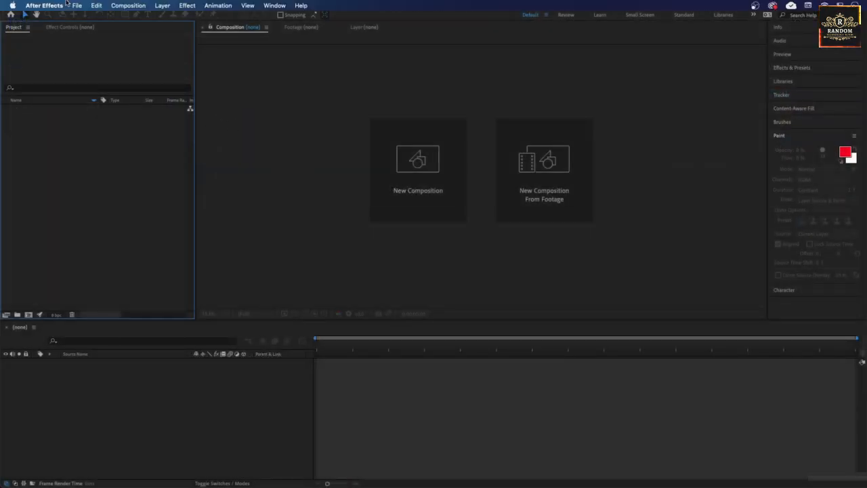
left_click(77, 5)
mouse_move(180, 103)
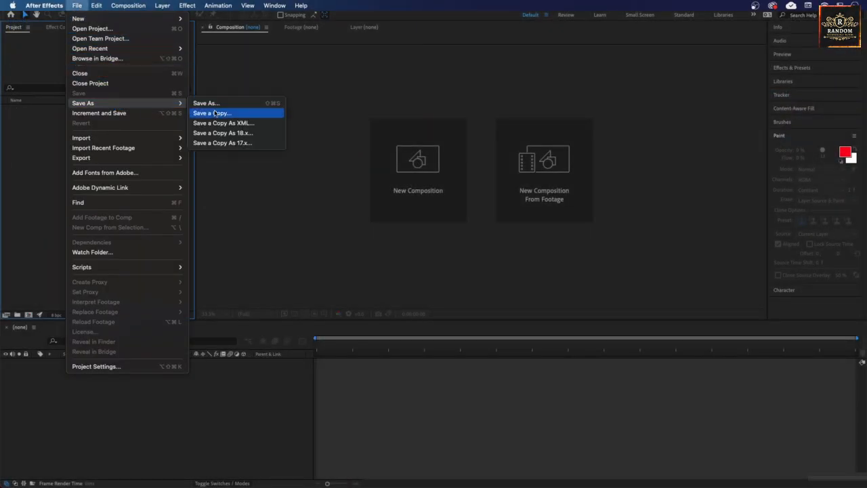
left_click(219, 104)
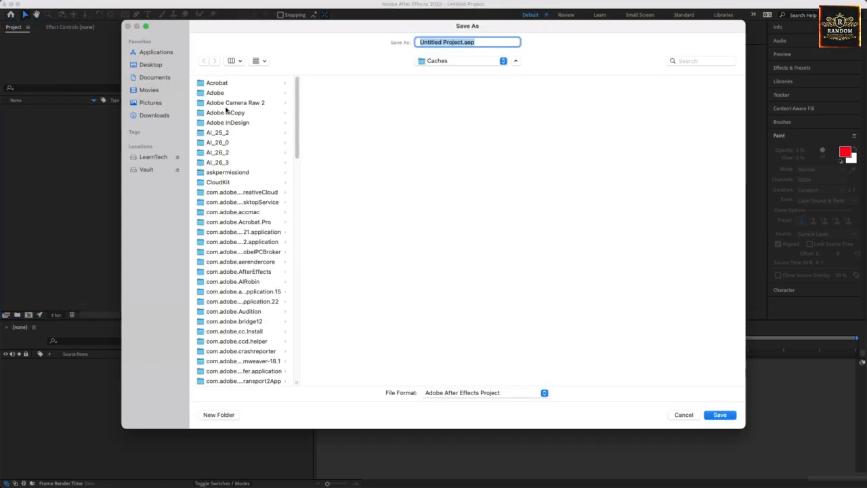
Create a folder named "21. Project #21 - Adobe InDesign 2022 | Basics" inside Documents/01. Projects and copy its name
left_click(158, 79)
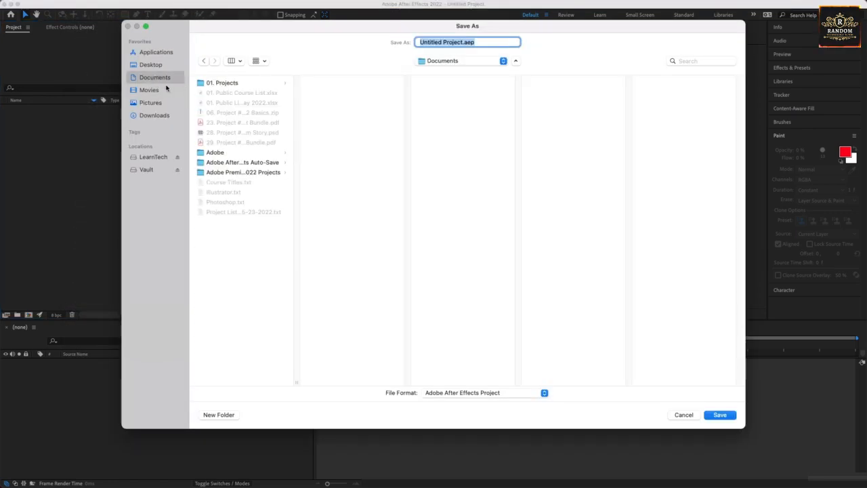
left_click(229, 84)
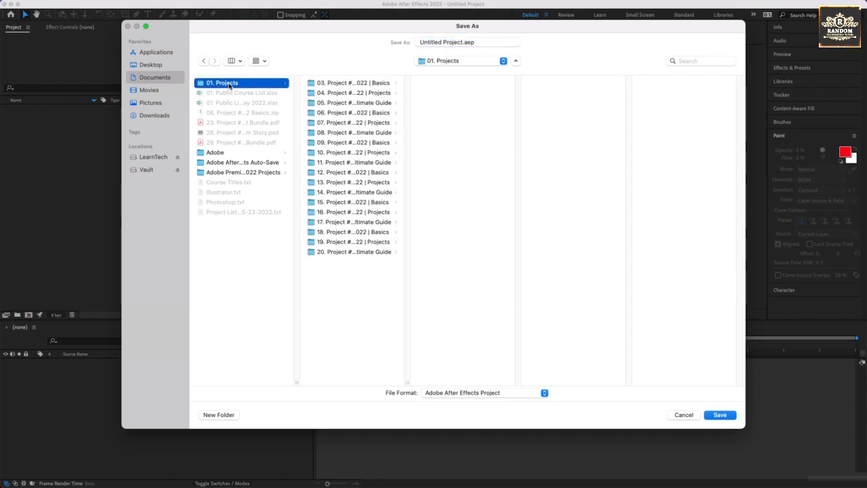
double_click(407, 381)
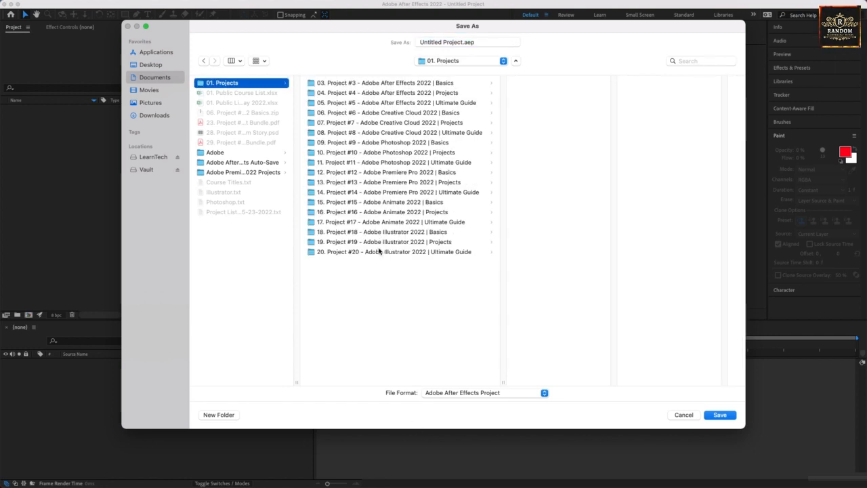
left_click(224, 416)
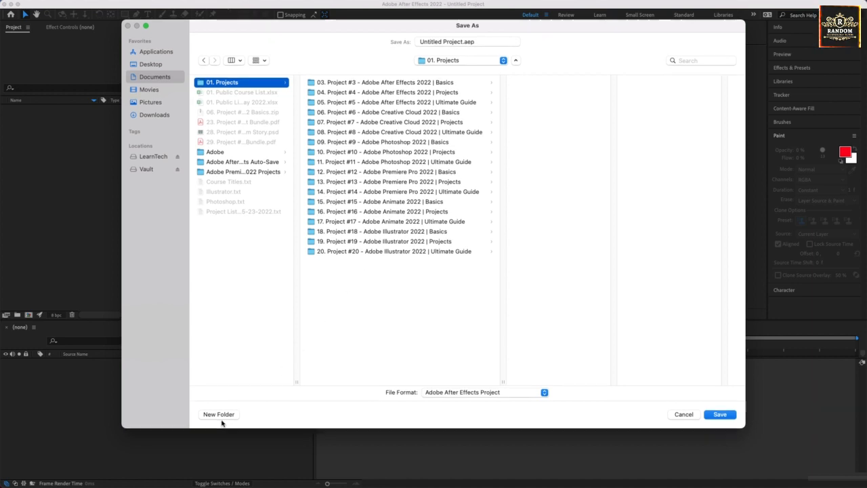
type("2")
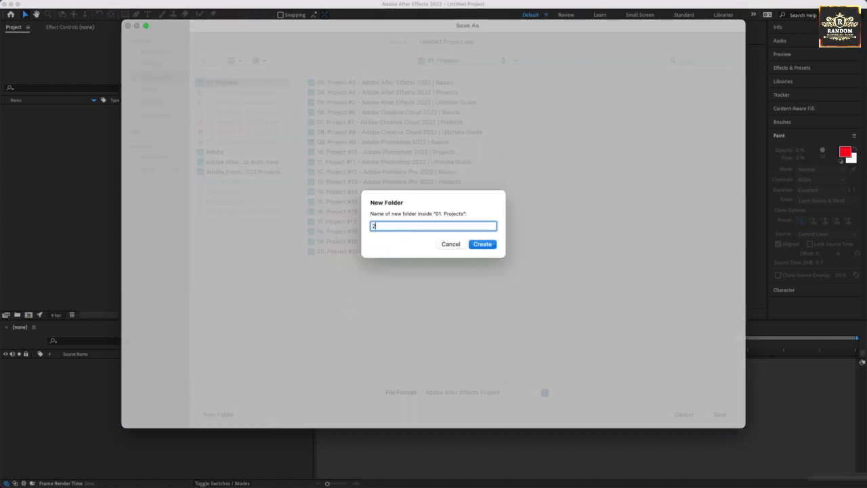
type("1. Projec")
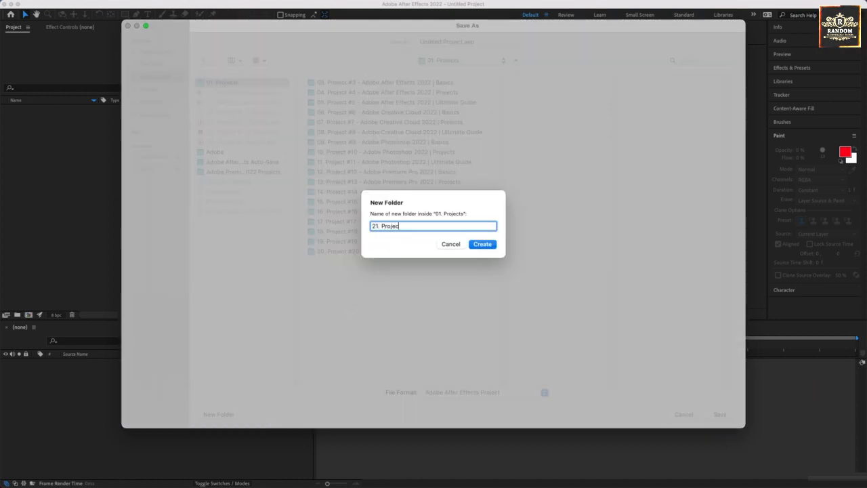
type("t #21 - ")
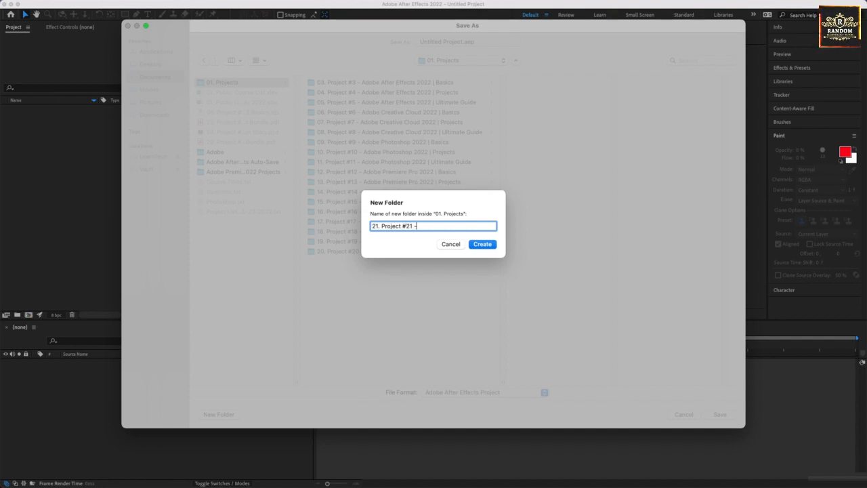
type("Adobe In")
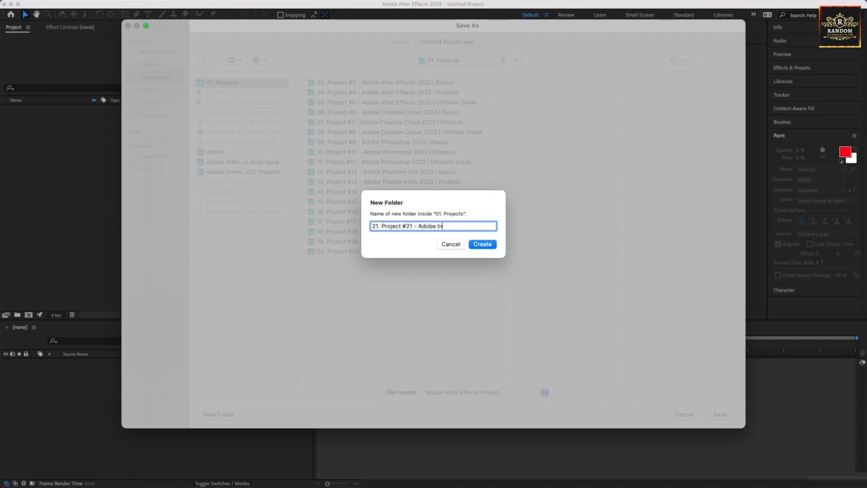
type("Design 2022 ")
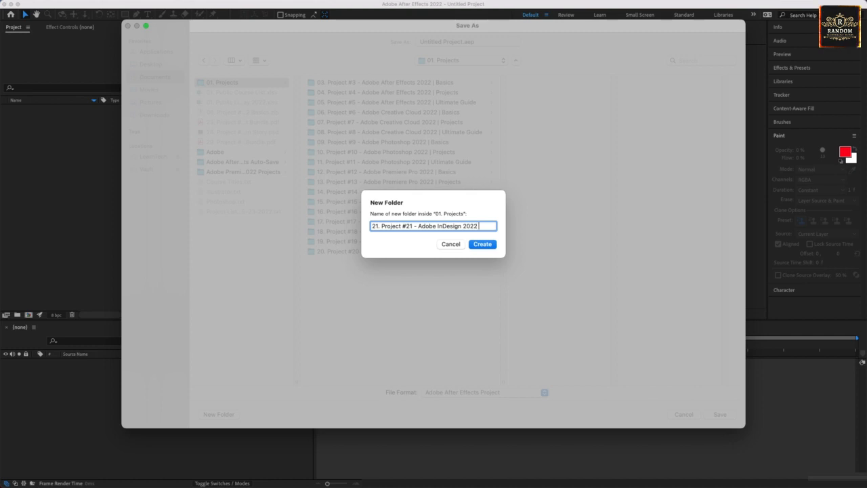
type("| Basics")
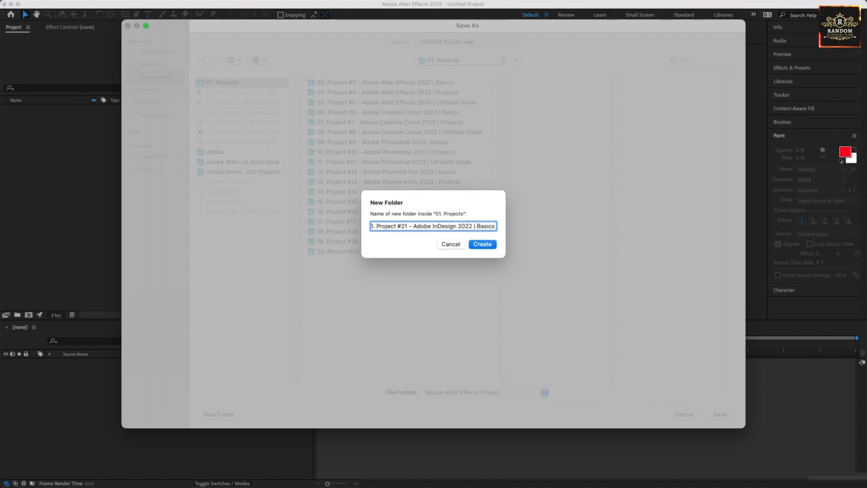
key("super+a")
key("super+c")
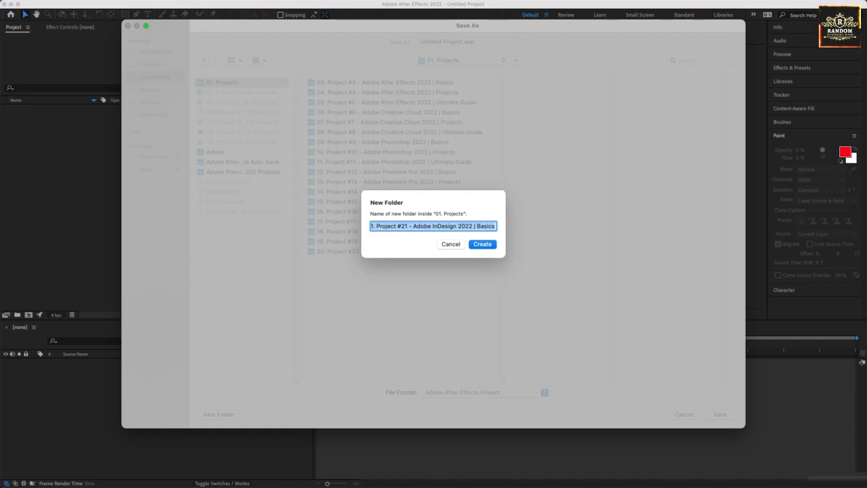
key("Return")
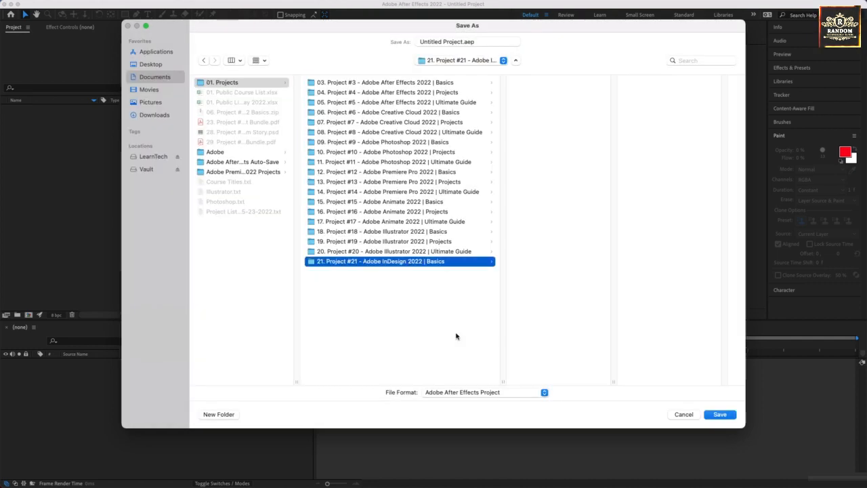
Save the project in the new folder as "21. Project #21 - Adobe InDesign 2022 | Basics.aep"
left_click(463, 42)
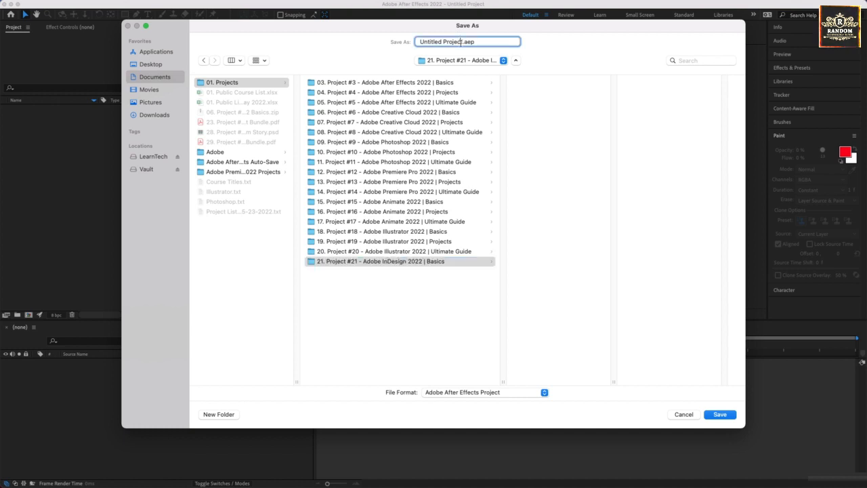
left_click_drag(463, 41, 387, 39)
key("super+v")
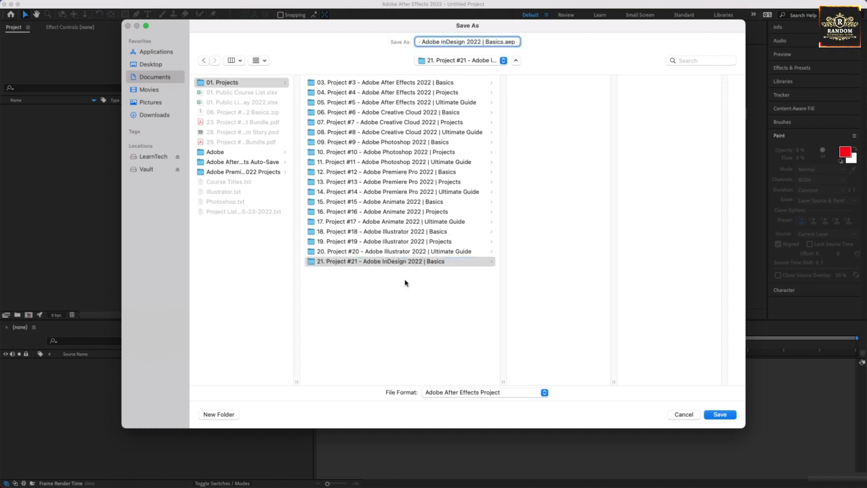
left_click(722, 414)
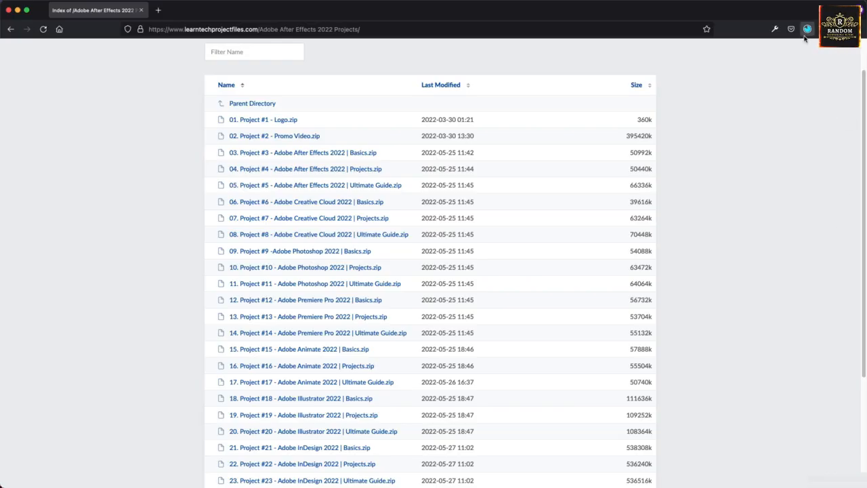
Switch to the browser's download, move the Project #21 ZIP in Finder into its folder under Documents/01. Projects, and extract it there
left_click(807, 31)
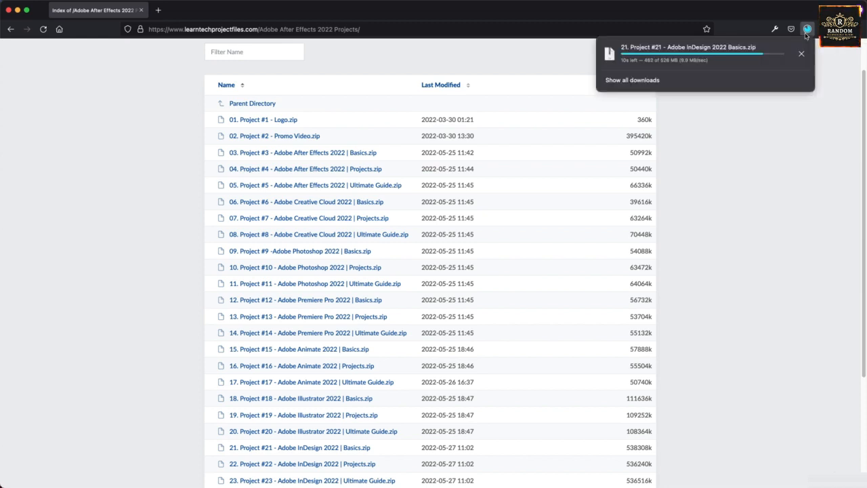
left_click(806, 34)
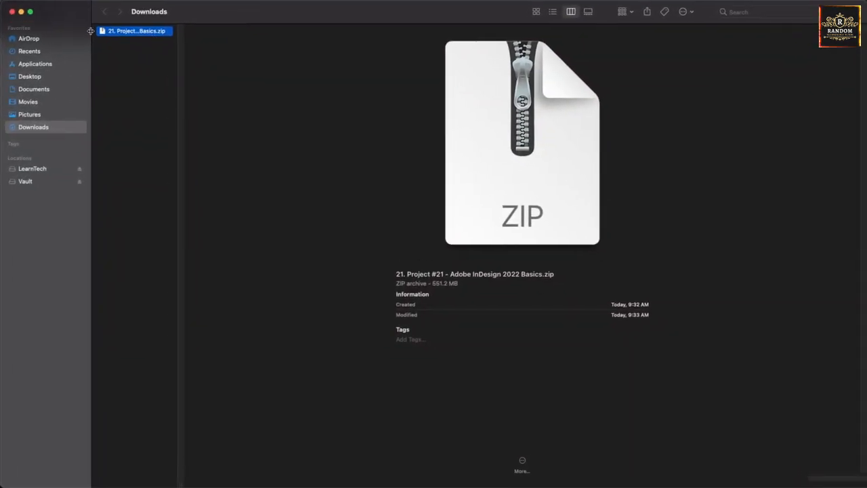
left_click_drag(129, 31, 60, 88)
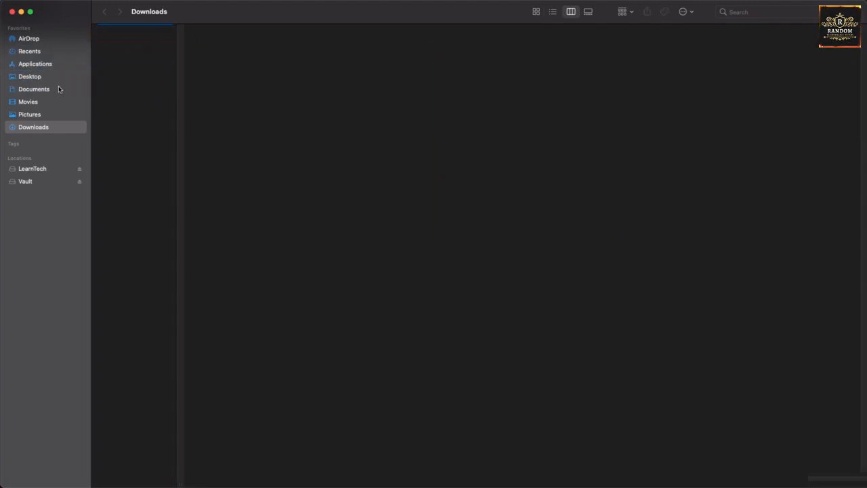
left_click(60, 88)
left_click_drag(137, 43, 231, 210)
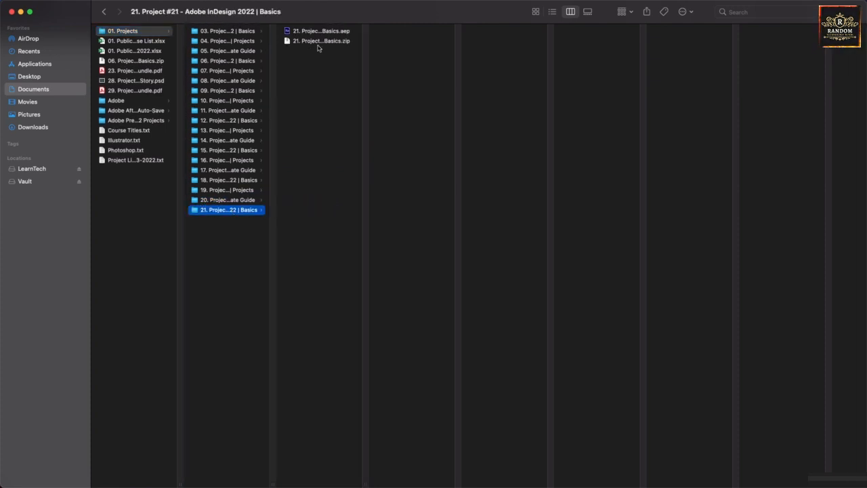
double_click(321, 42)
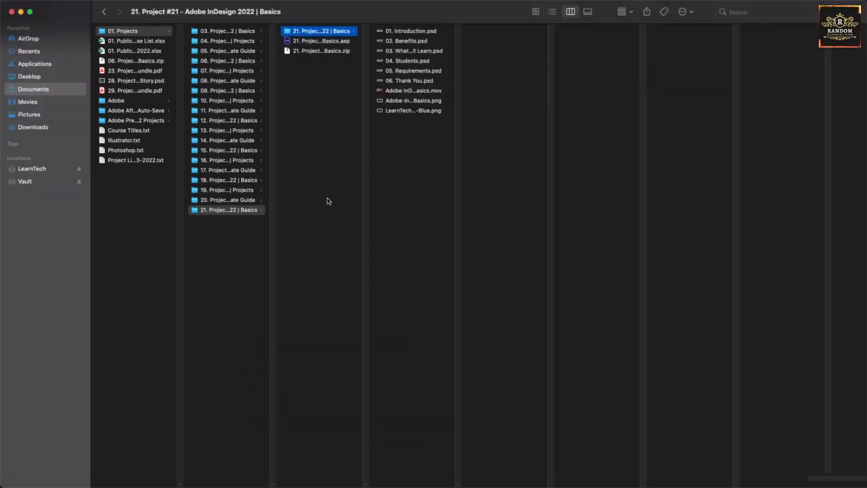
Preview the extracted project assets one by one, from 01. Introduction.psd through the title PSDs and the MOV to Adobe-InDesign-2022-Basics.png
key("Right")
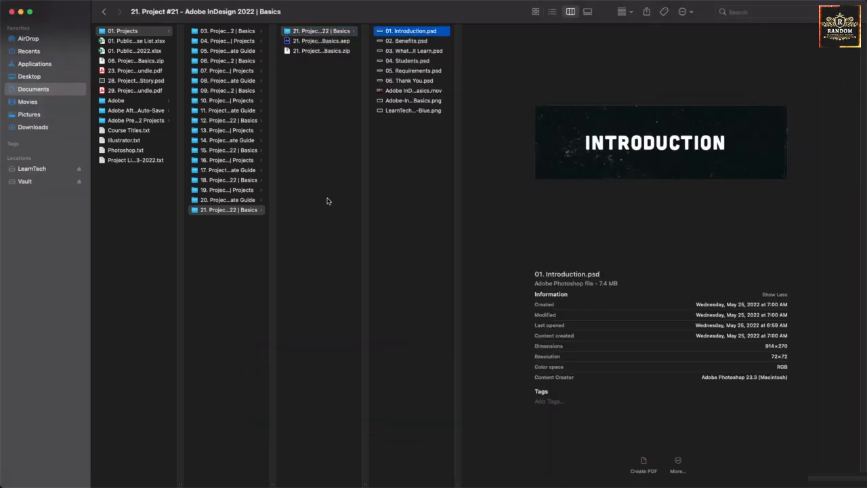
key("Down")
key("Down")
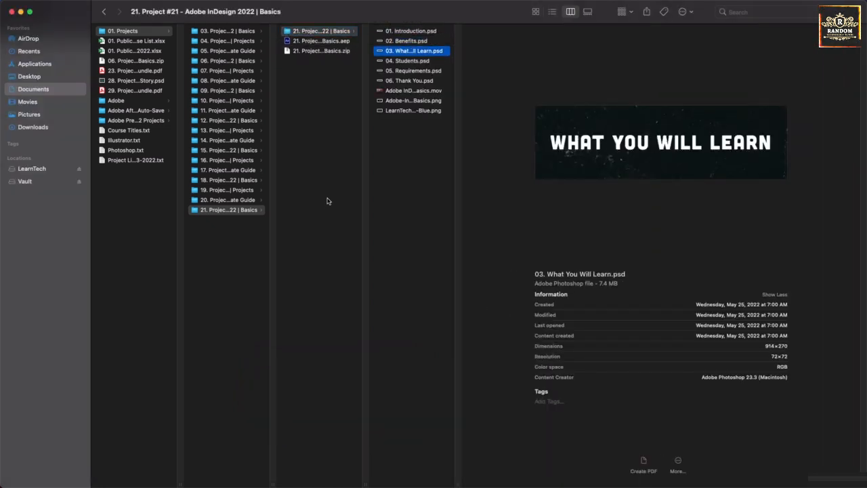
key("Down")
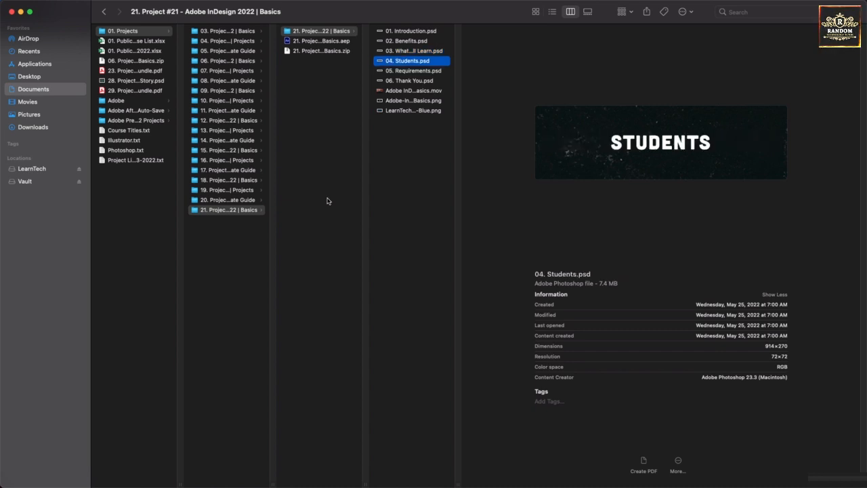
key("Down")
key("Down")
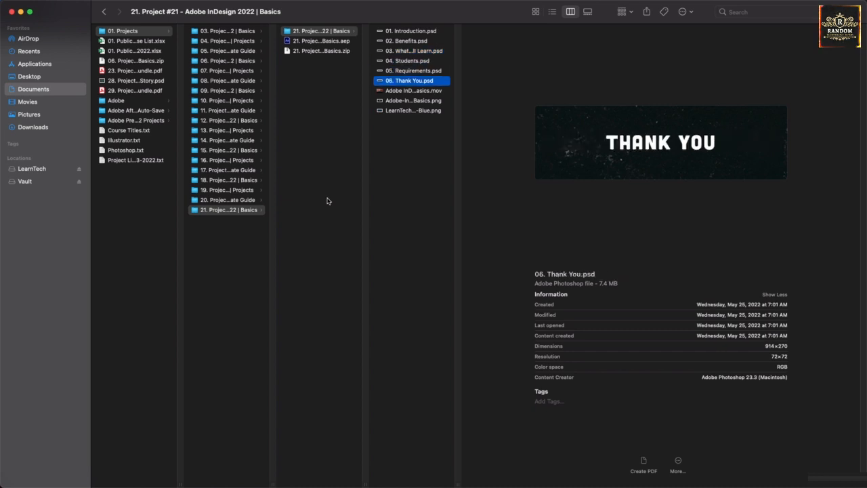
key("Down")
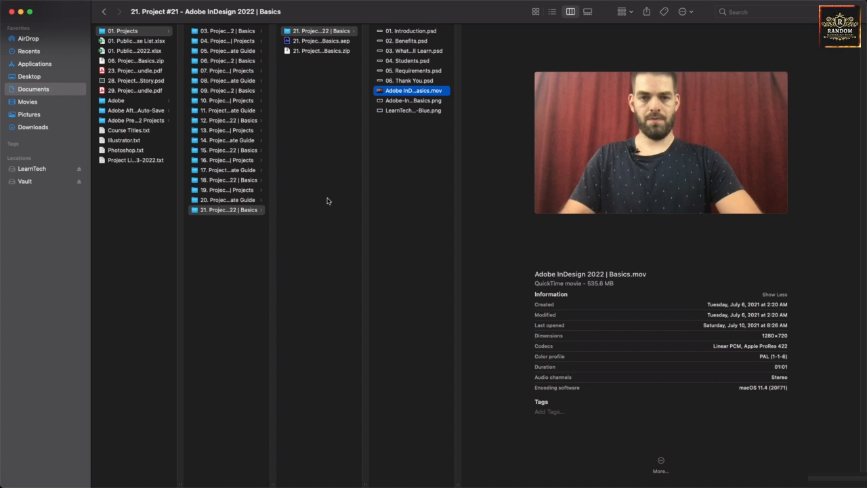
key("Down")
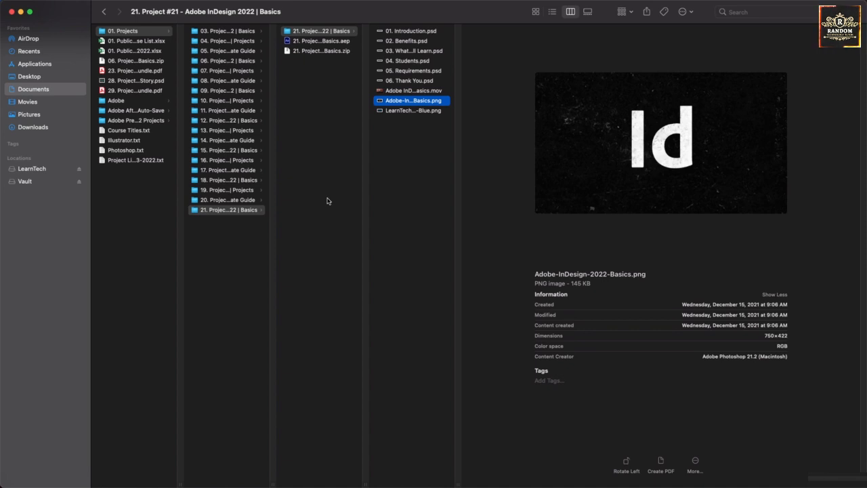
Preview LearnTech+_Logo-Background-Blue.png and Adobe InDesign 2022 | Basics.mov in the extracted project folder
key("Down")
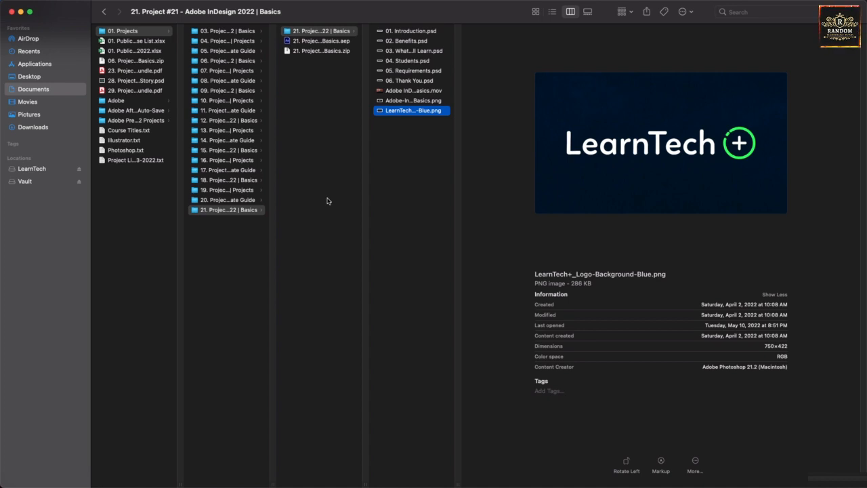
key("Up")
key("Up")
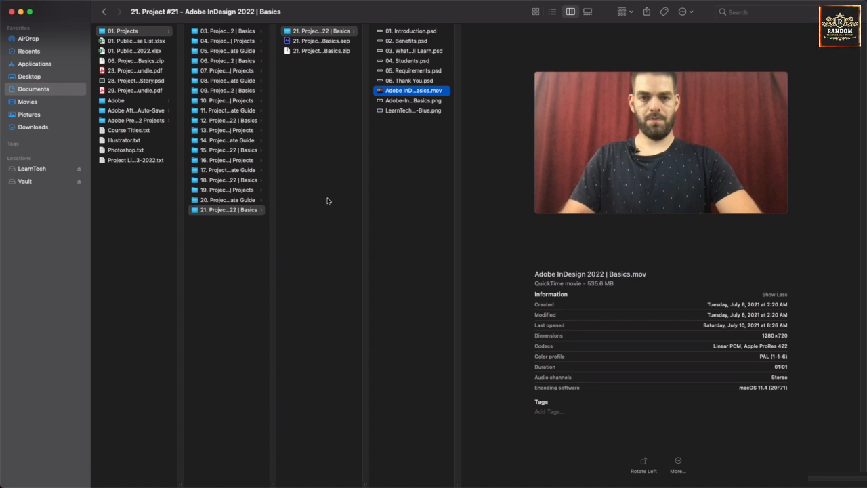
left_click(404, 30)
key("Left")
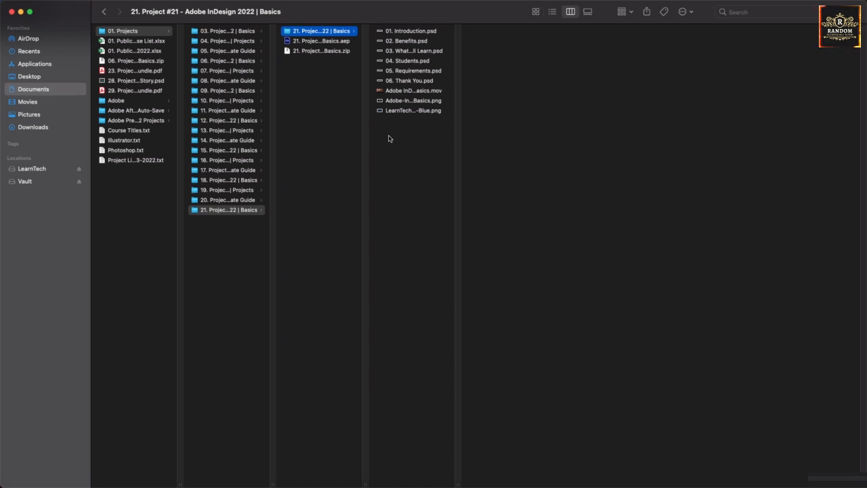
left_click(404, 91)
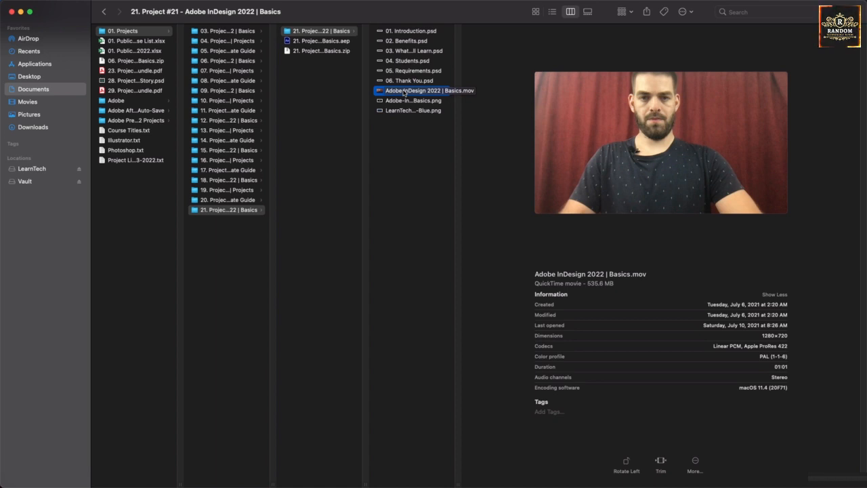
key("XF86AudioMute")
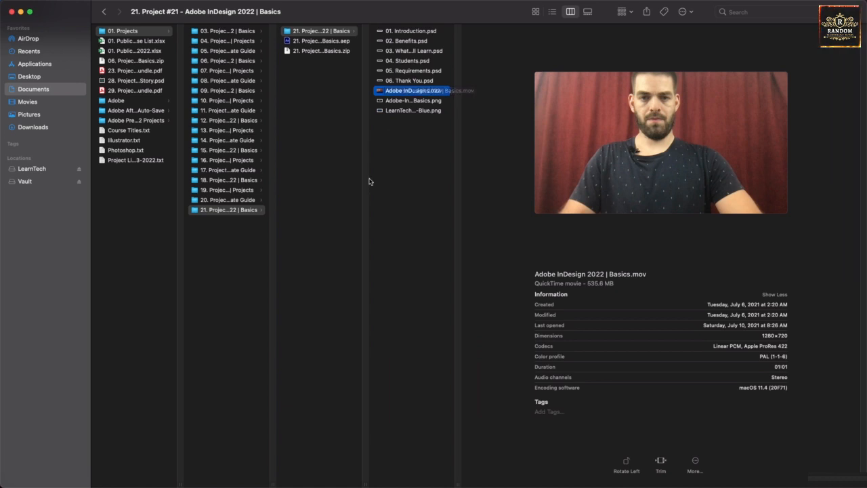
left_click(370, 180)
left_click(417, 111)
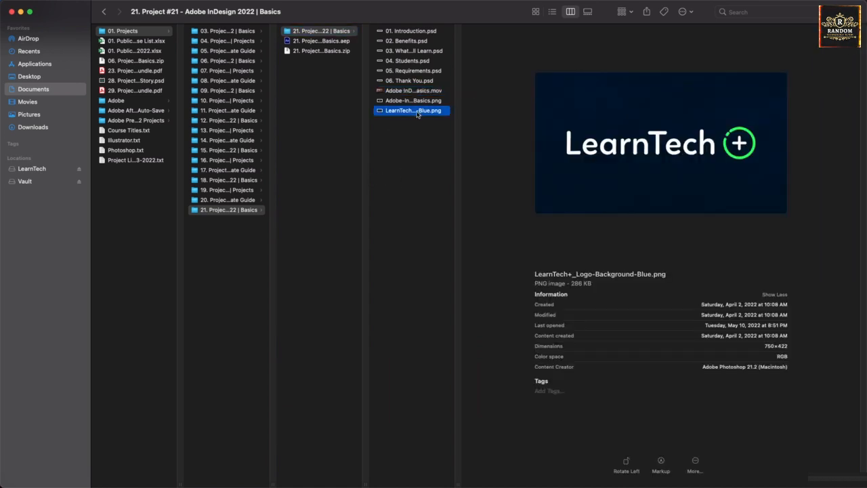
key("Up")
key("Up")
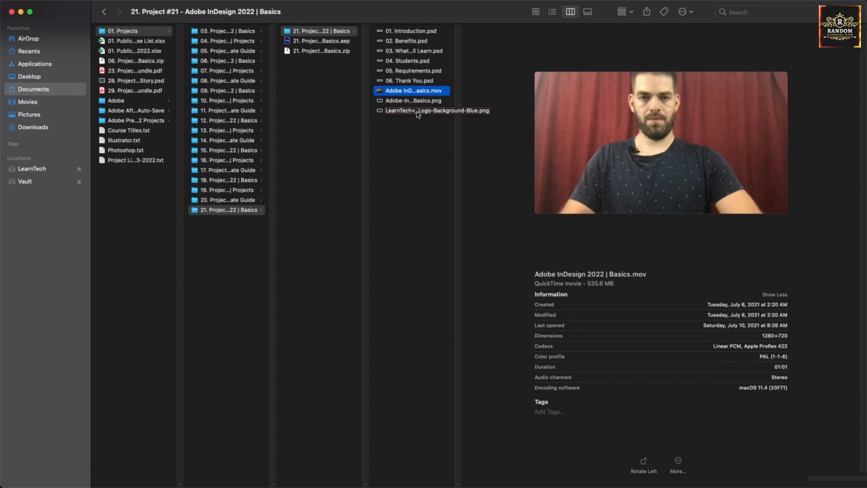
Switch to After Effects and import all the PSD, MOV and PNG assets from the extracted Project #21 folder as footage
mouse_move(590, 128)
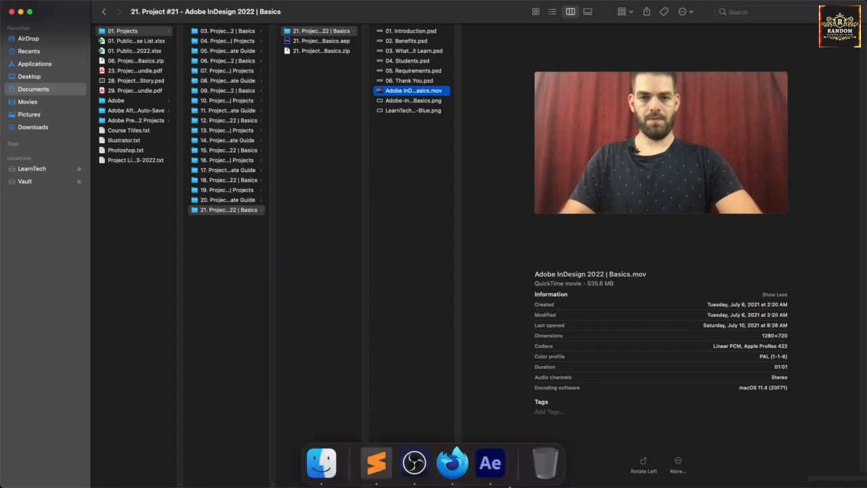
left_click(502, 478)
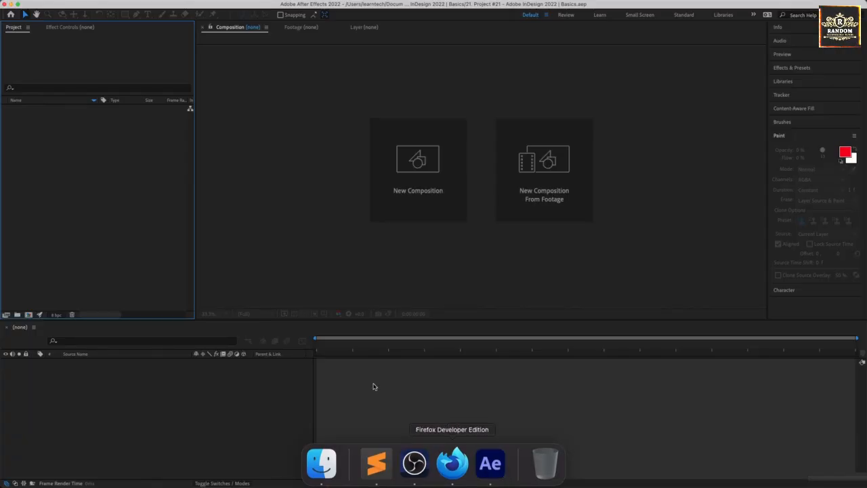
right_click(65, 195)
mouse_move(85, 242)
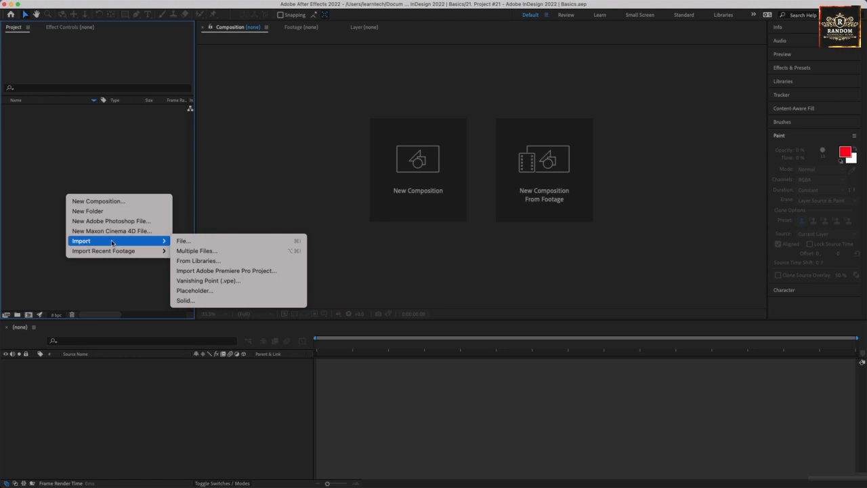
left_click(200, 246)
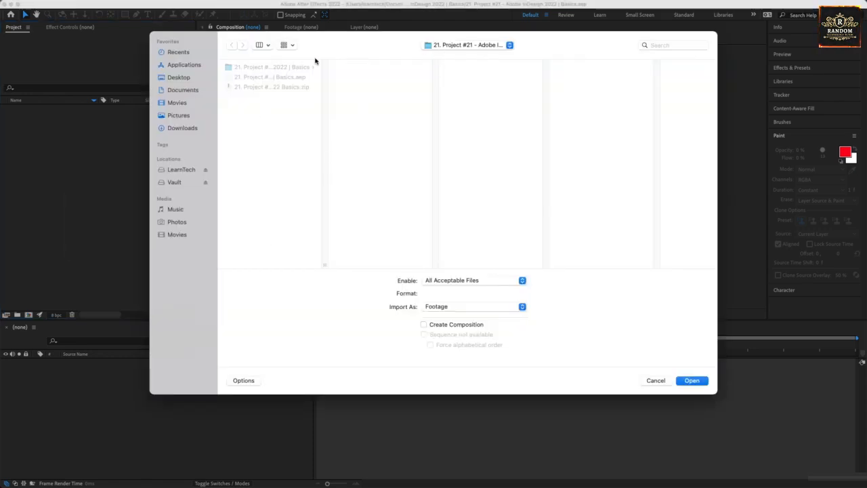
left_click(291, 69)
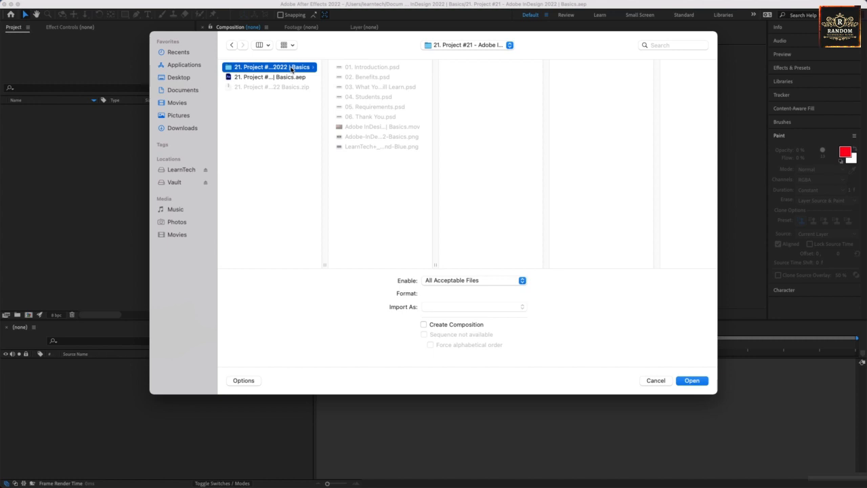
left_click(474, 45)
left_click(470, 66)
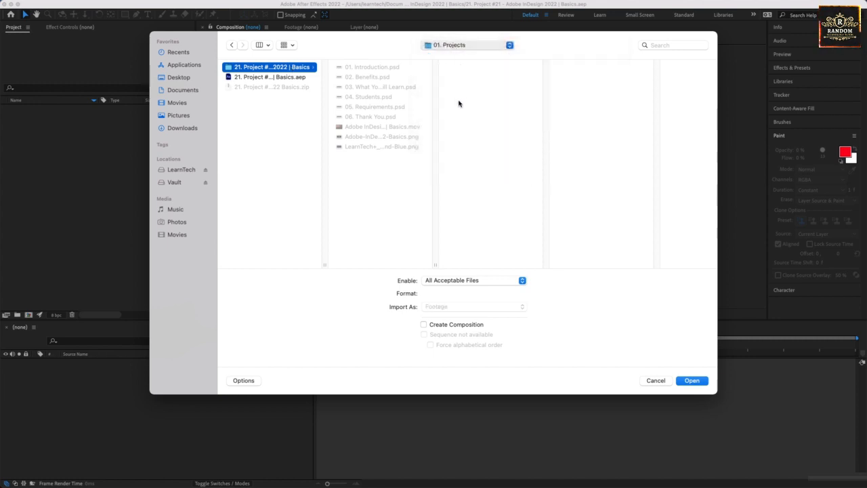
left_click(384, 246)
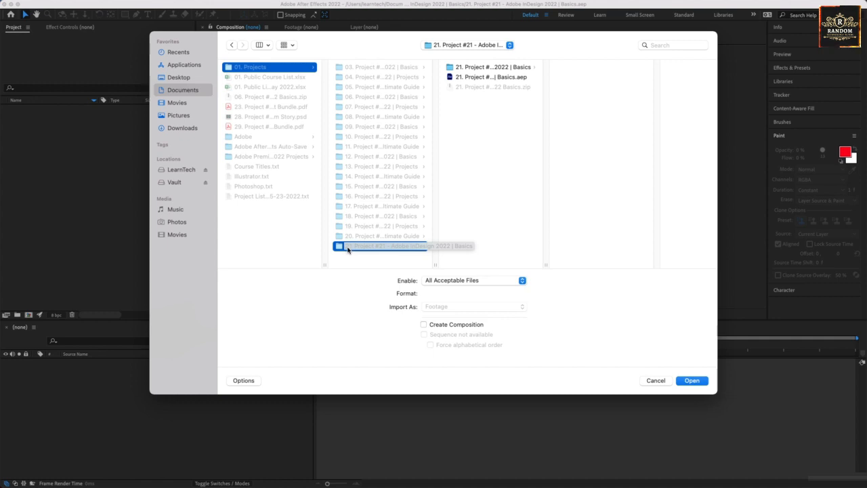
left_click(466, 69)
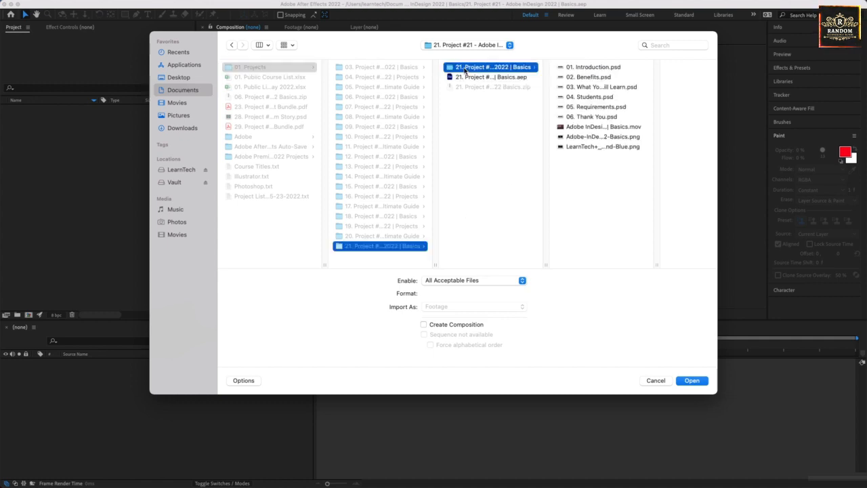
key("super+a")
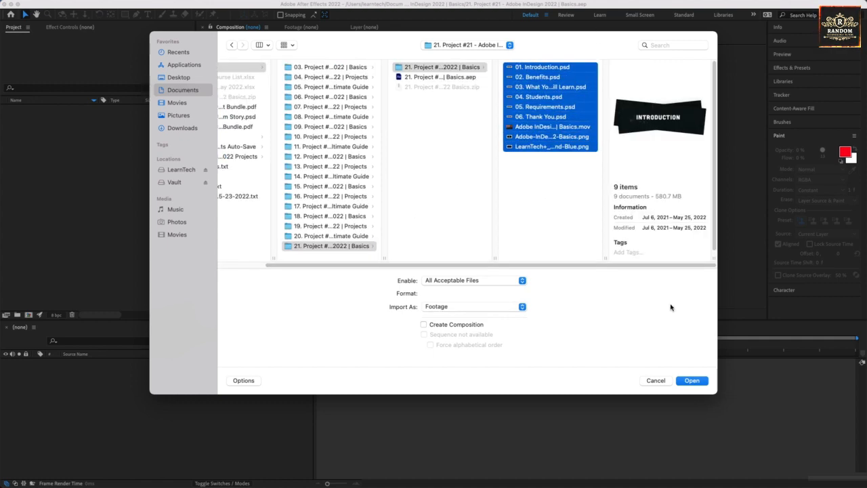
left_click(694, 379)
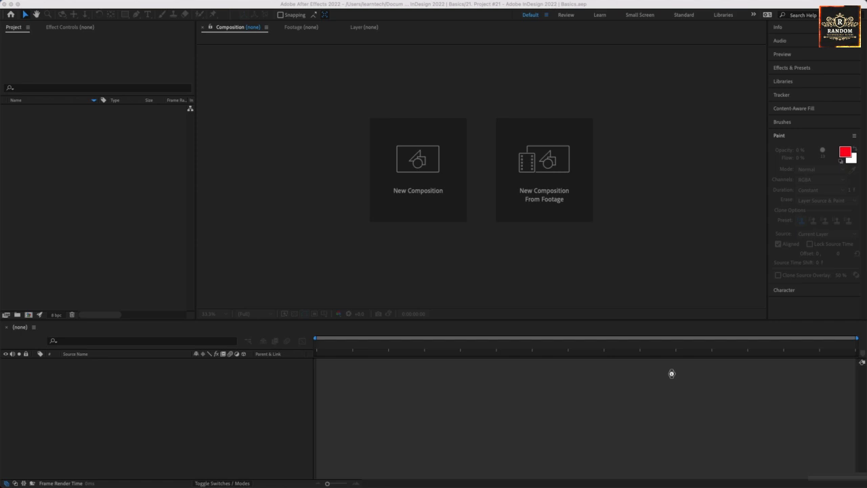
left_click(74, 209)
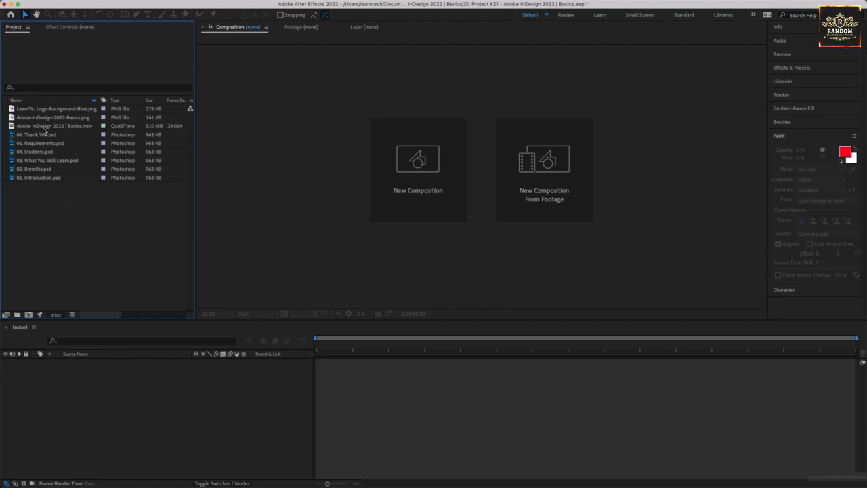
Create a composition from Adobe InDesign 2022 | Basics.mov and scrub through its footage
left_click_drag(45, 128, 77, 377)
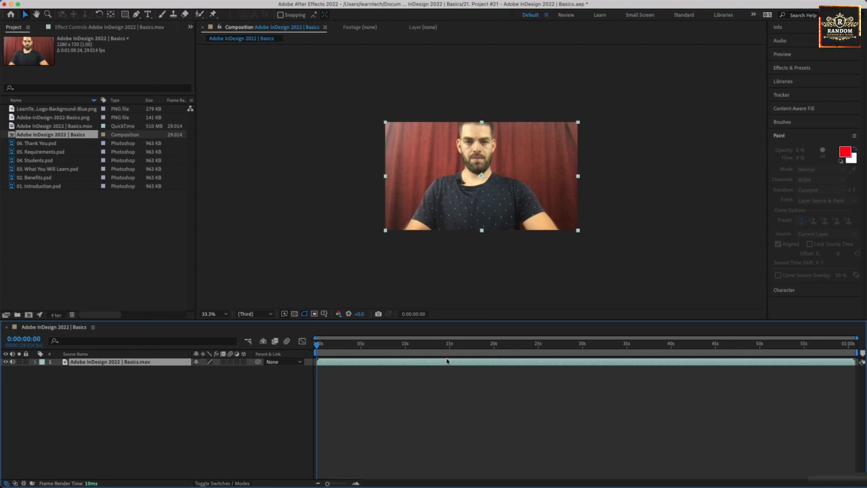
left_click_drag(319, 345, 443, 349)
left_click_drag(527, 350, 355, 364)
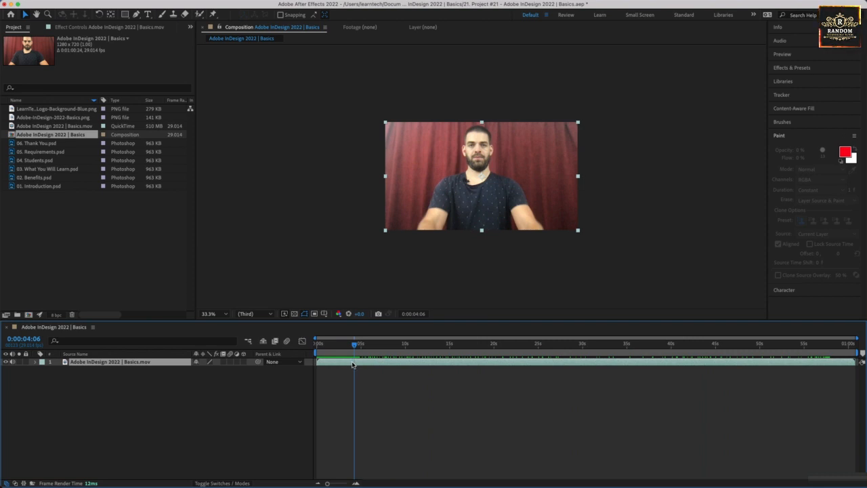
Trim the MOV layer and the work area to end at about 0:00:56:15, and lock the layer
left_click_drag(318, 362, 818, 381)
left_click(318, 344)
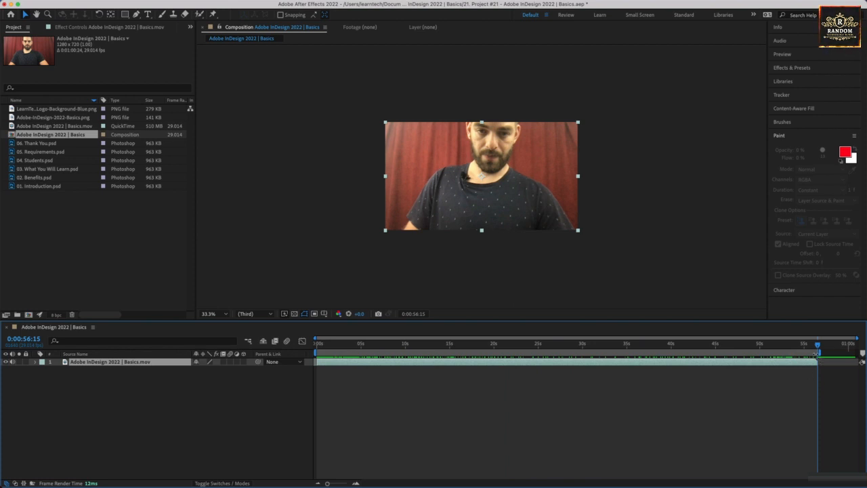
mouse_move(806, 350)
left_mouse_down()
mouse_move(756, 349)
mouse_move(818, 358)
left_mouse_up()
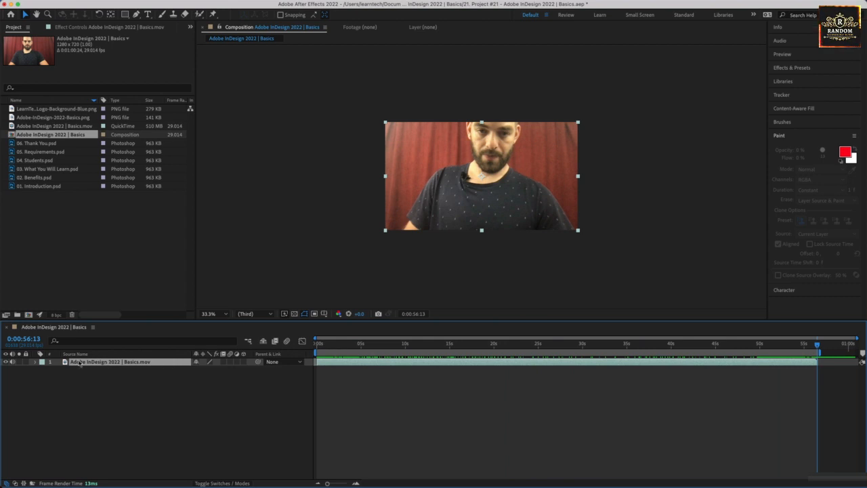
left_click(26, 362)
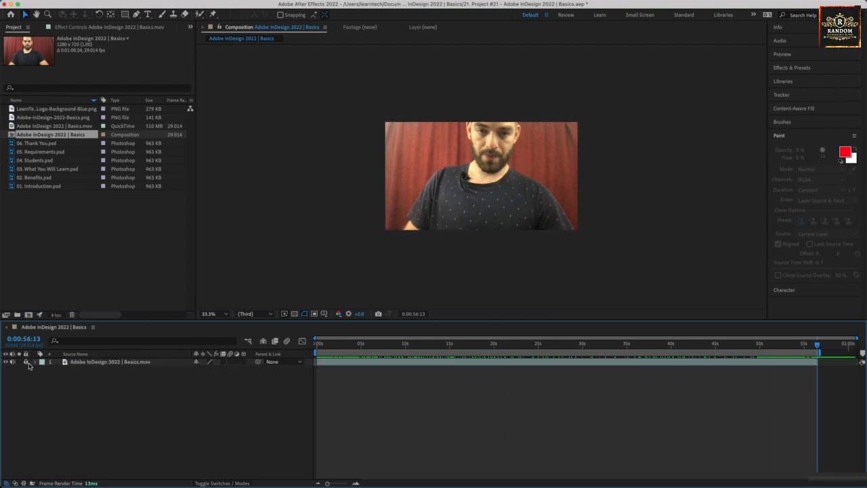
Add Adobe-InDesign-2022-Basics.png above the video layer at the composition's start and scale it up to fill the frame
key("Home")
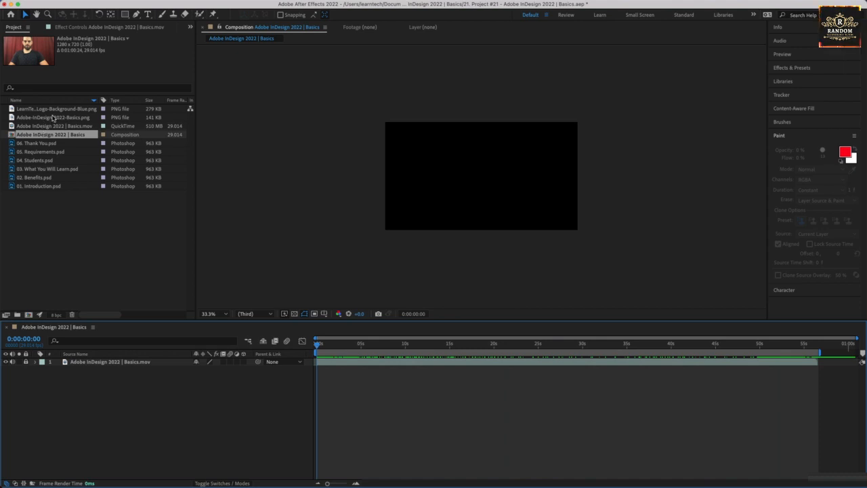
left_click(53, 117)
left_click_drag(54, 118, 83, 363)
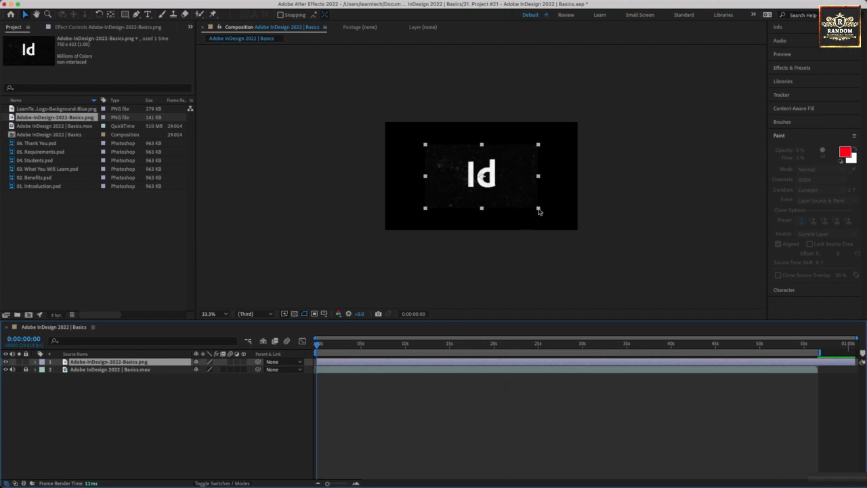
left_click_drag(538, 209, 568, 229)
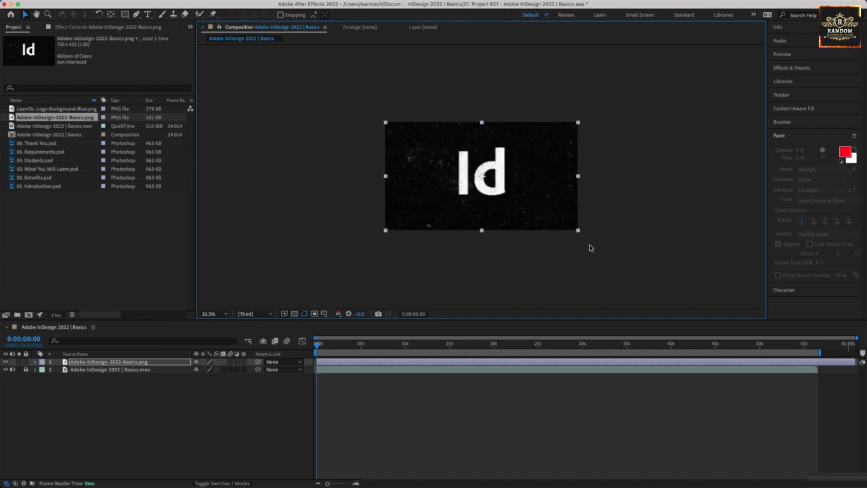
left_click(558, 261)
Trim the Adobe-InDesign-2022-Basics.png layer to end at 0:00:05:00
left_click(332, 363)
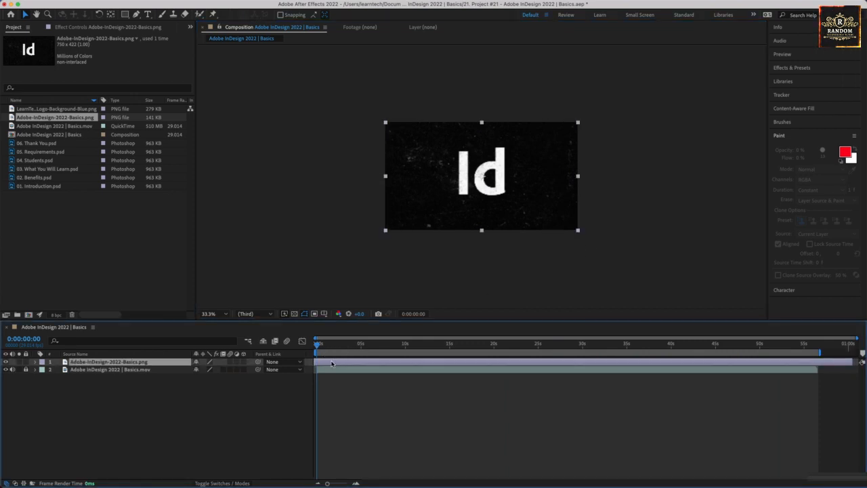
key("space")
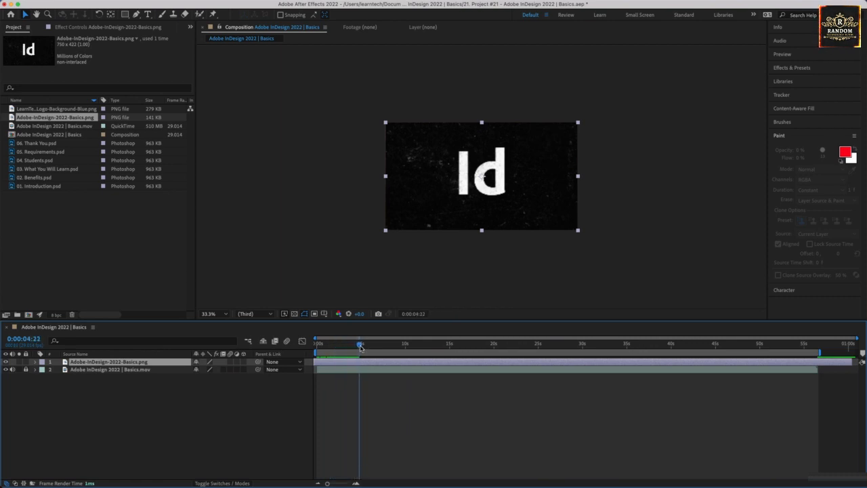
left_click_drag(363, 346, 362, 345)
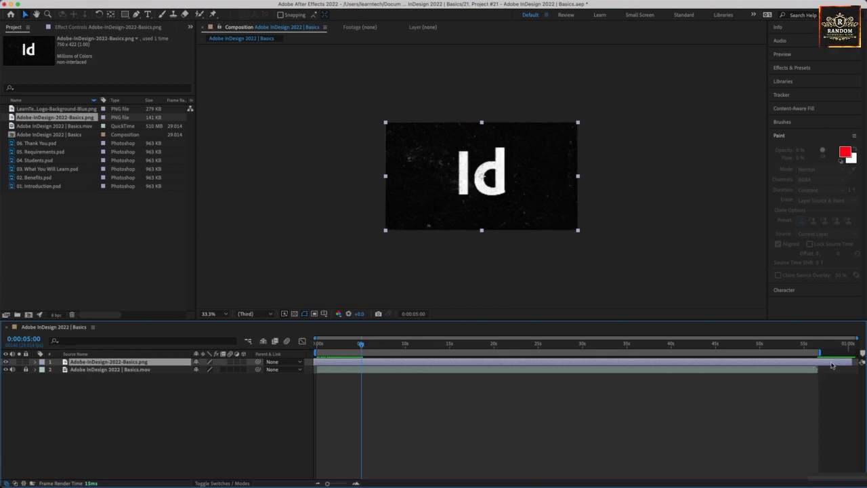
left_click_drag(851, 361, 362, 380)
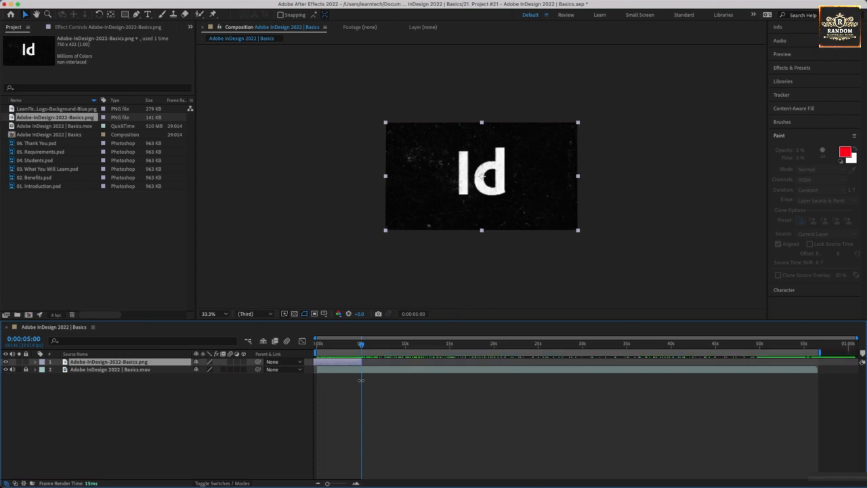
At 0:00:05:21, add 01. Introduction.psd above the other layers and shrink it into the lower-left area of the video frame
left_click_drag(363, 347, 370, 348)
left_click(39, 189)
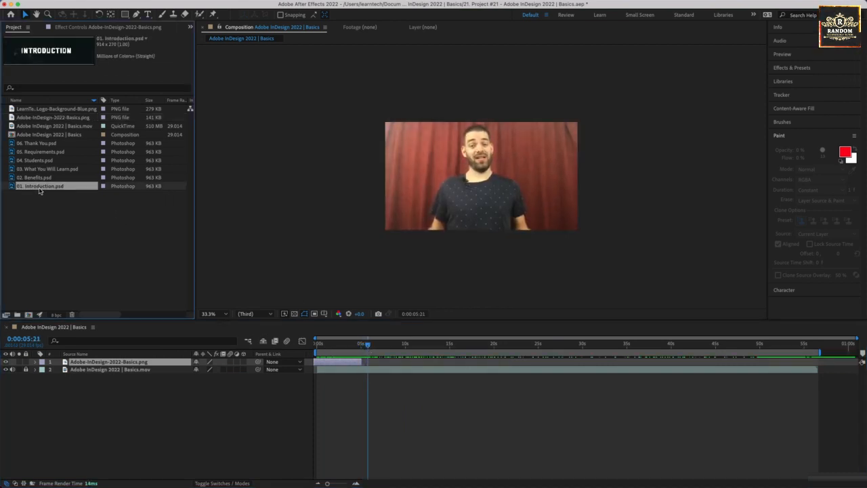
left_click_drag(36, 190, 92, 363)
left_click_drag(507, 181, 508, 214)
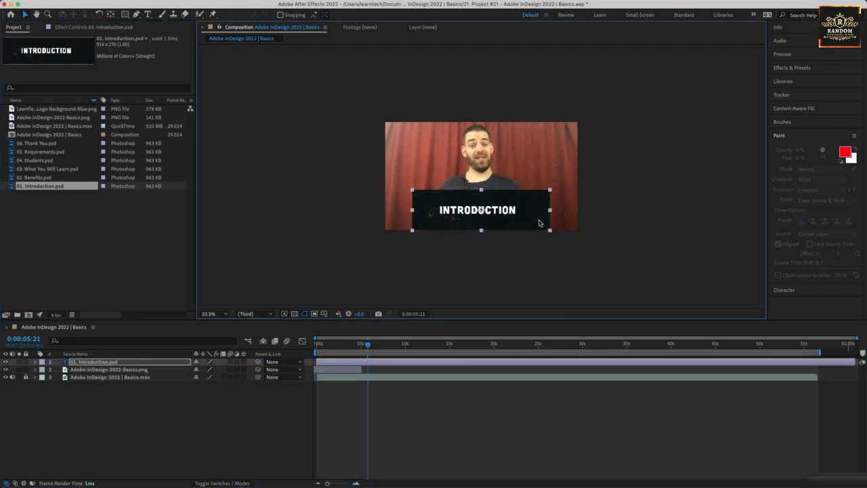
left_click_drag(550, 232, 429, 208)
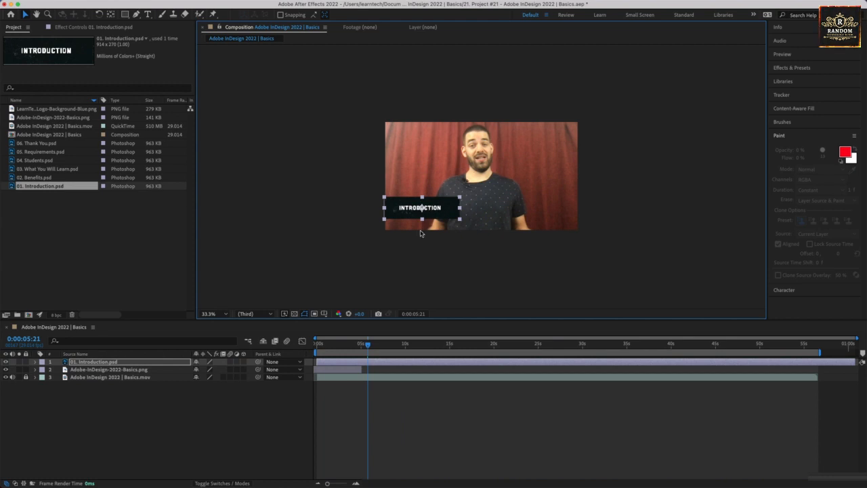
left_click(370, 265)
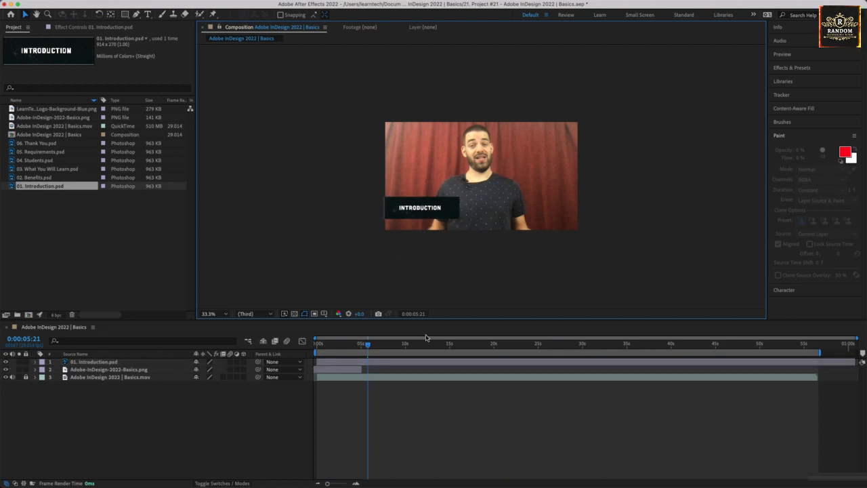
left_click(340, 362)
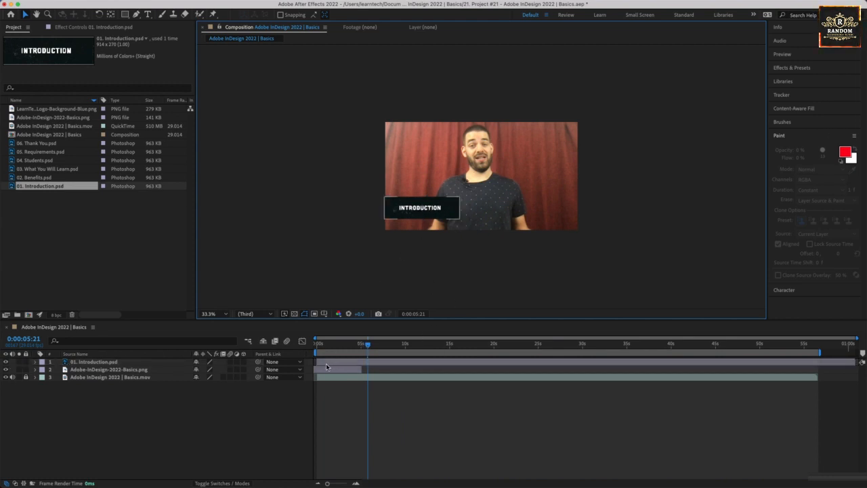
Trim the 01. Introduction.psd layer to run from right after the PNG layer, about 0:00:05:03, until just past 10 seconds
left_click_drag(322, 362, 357, 364)
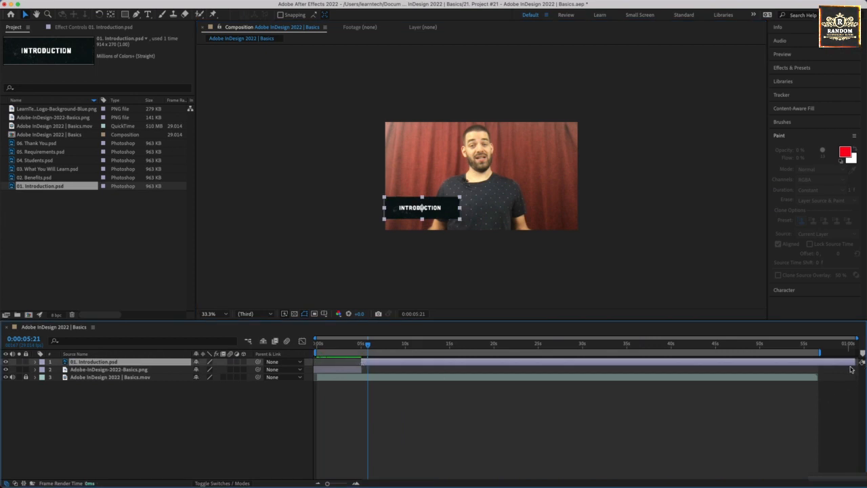
left_click_drag(855, 362, 362, 347)
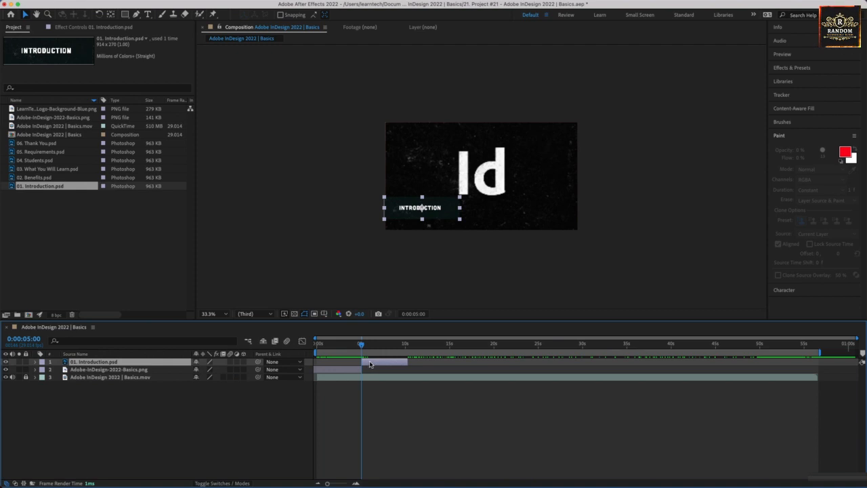
left_click_drag(370, 364, 362, 345)
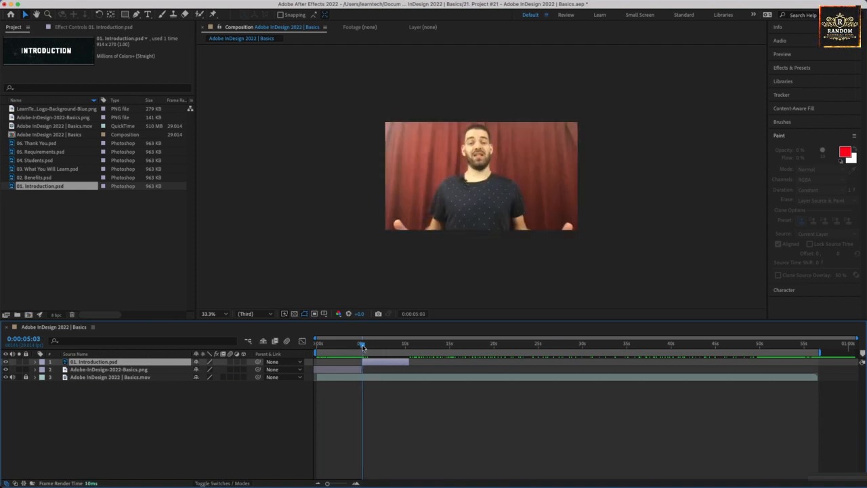
Keyframe the opacity of 01. Introduction.psd from 0% at 0:00:05:03 to 100% at 0:00:05:26
left_click(36, 362)
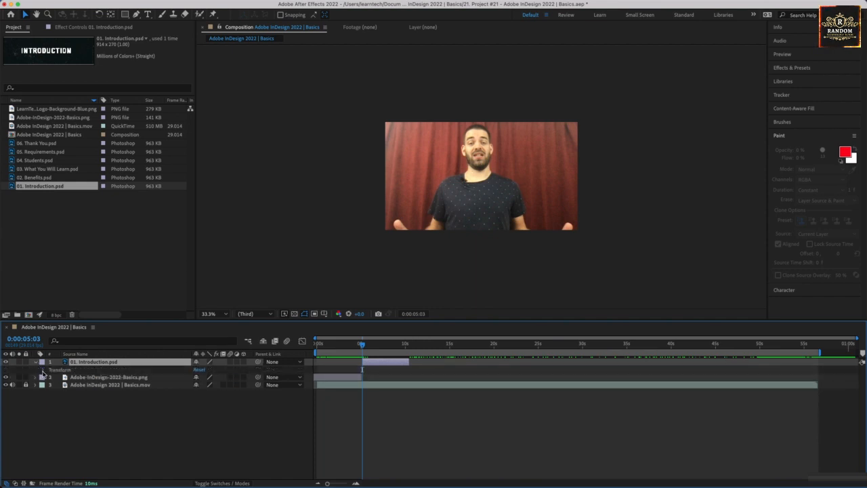
left_click(43, 370)
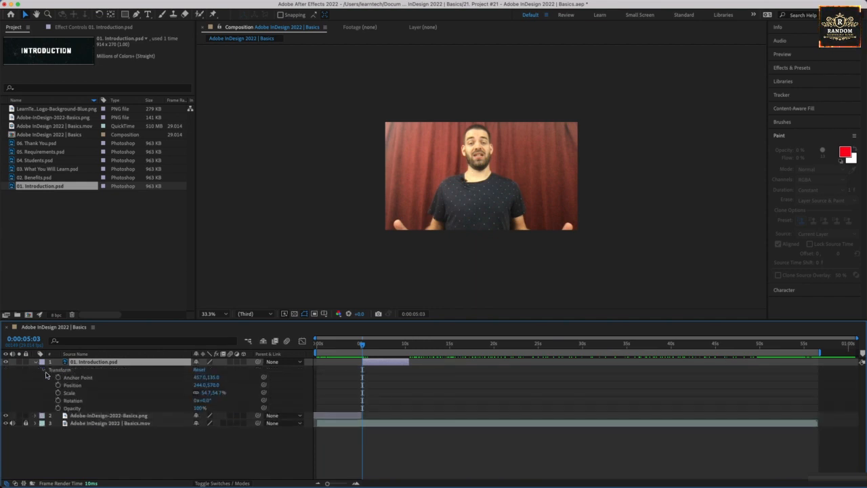
left_click(59, 408)
left_click(197, 409)
type("0")
key("Return")
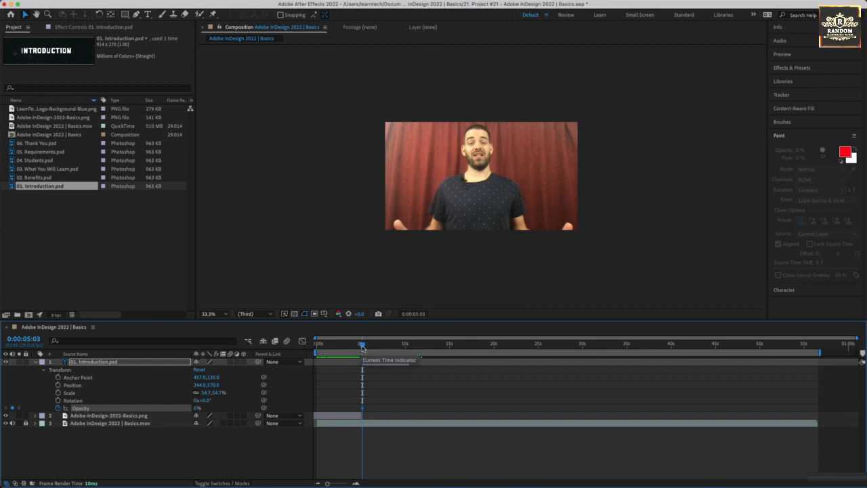
left_click_drag(362, 346, 368, 345)
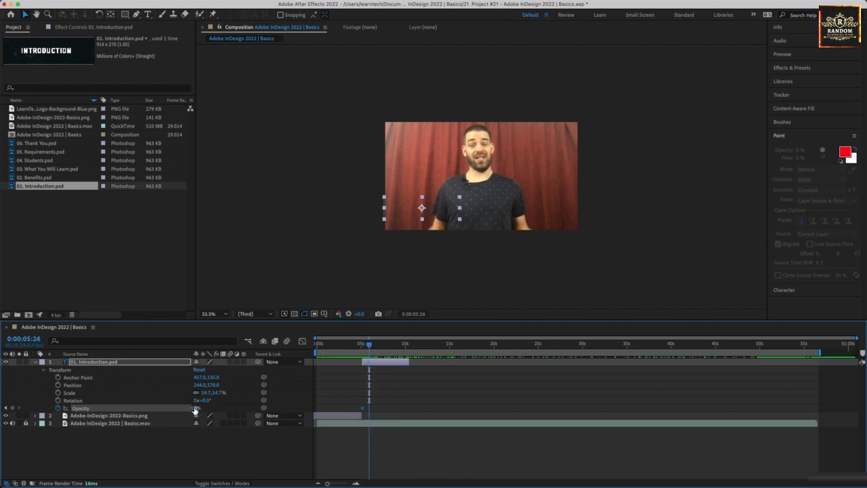
left_click_drag(195, 408, 283, 407)
left_click(377, 286)
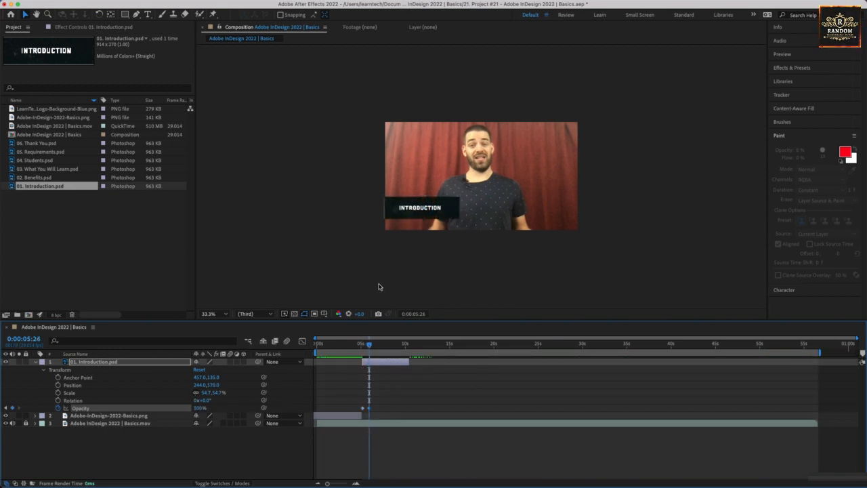
Preview the Introduction title's fade-in by playing the composition from 0:00:05:02
left_click(367, 347)
left_click_drag(367, 347, 361, 346)
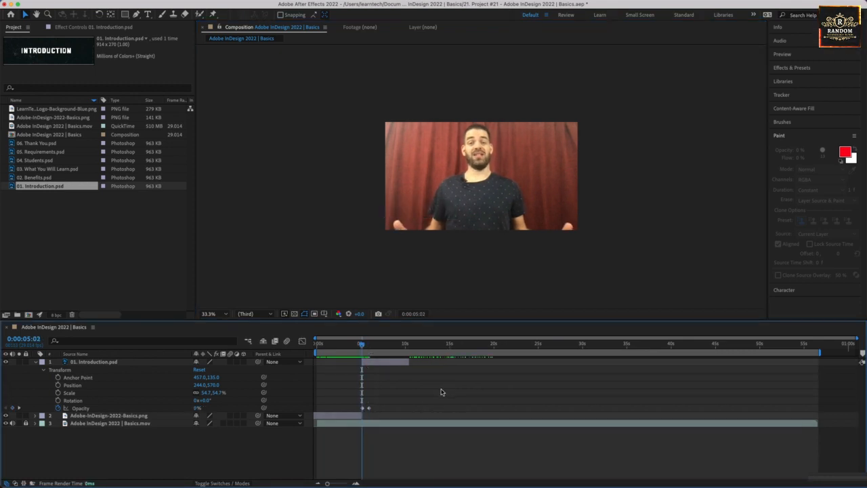
key("space")
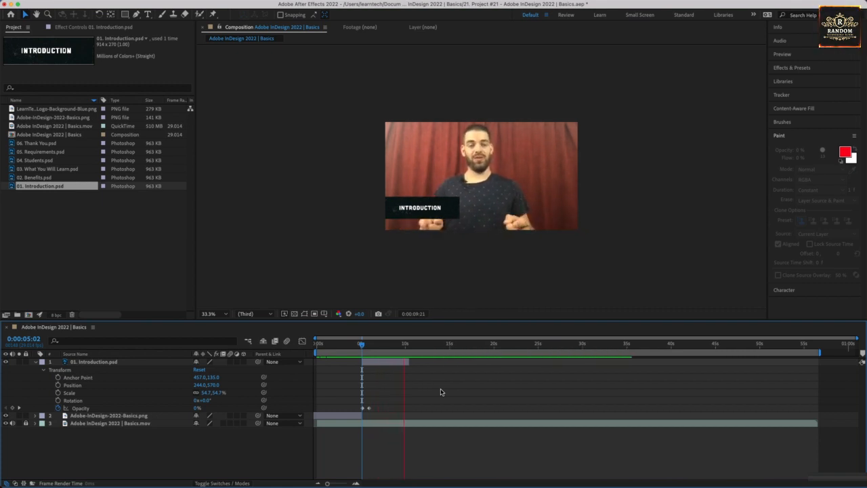
key("space")
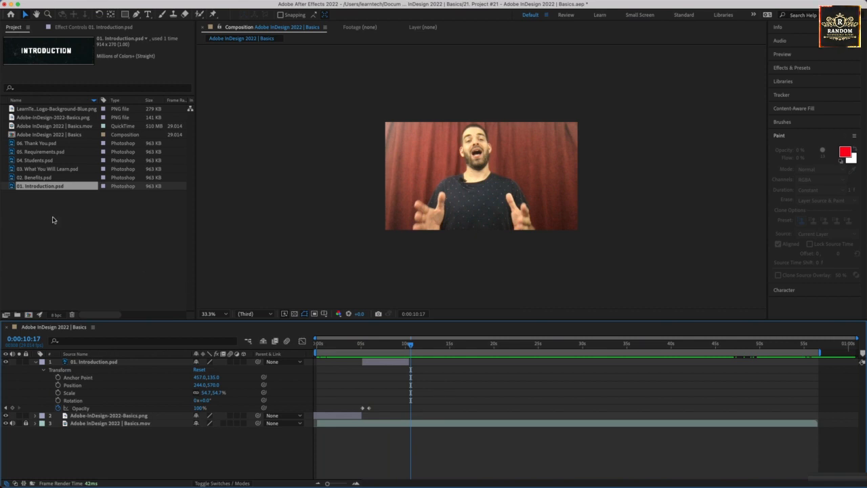
Add 02. Benefits.psd above the other layers and trim it to run from about 0:00:10:20 to about 15 seconds
left_click(30, 177)
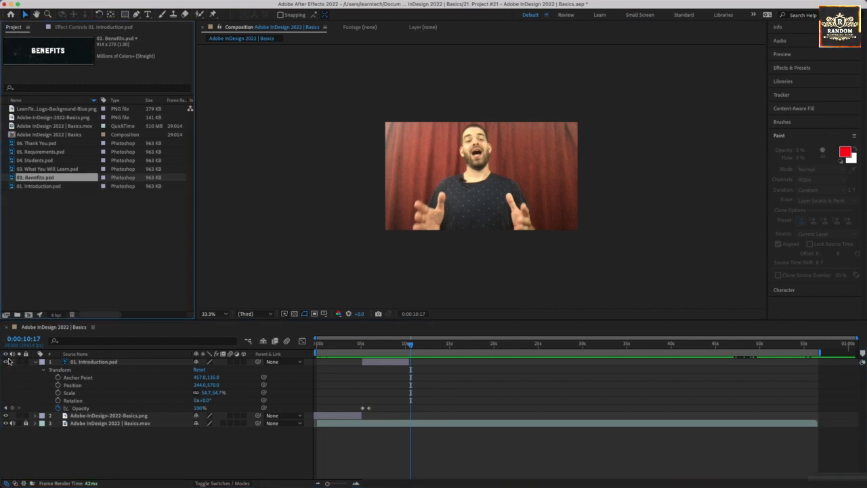
left_click(38, 362)
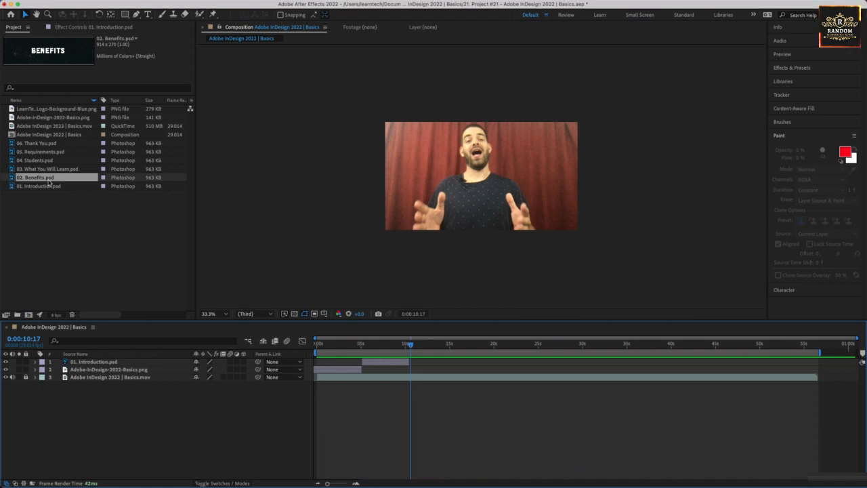
left_click_drag(51, 181, 91, 361)
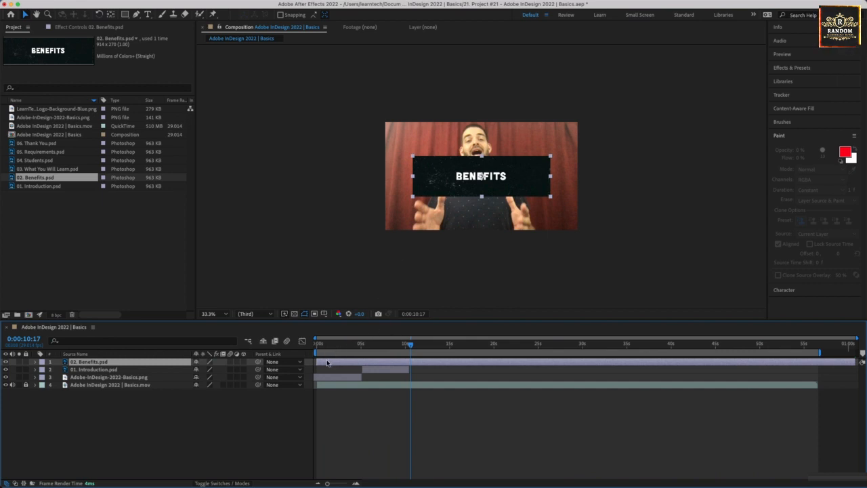
left_click_drag(317, 362, 412, 362)
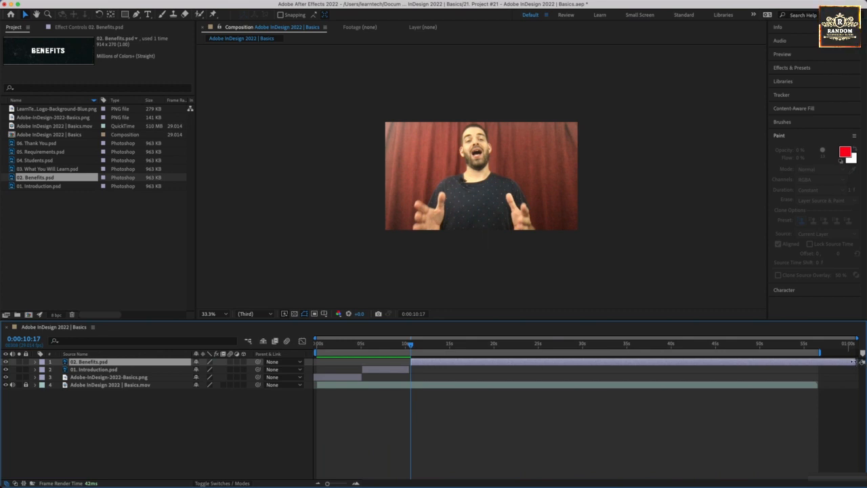
left_click_drag(861, 361, 450, 374)
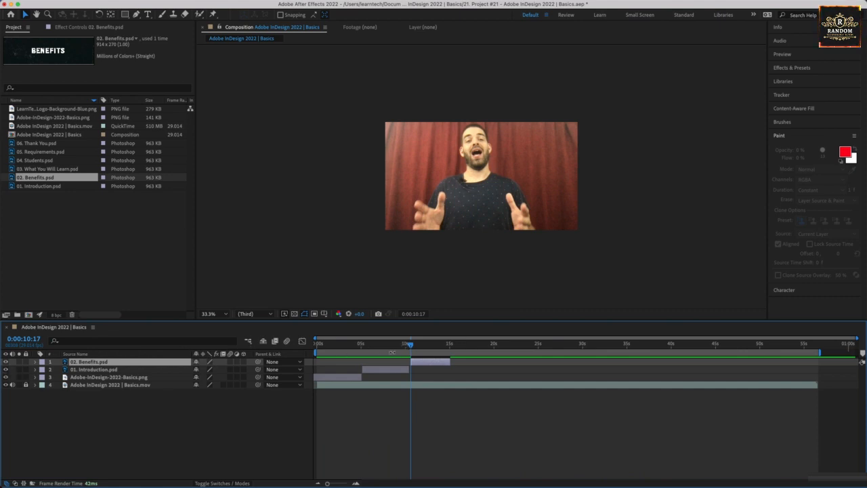
left_click_drag(410, 349, 411, 347)
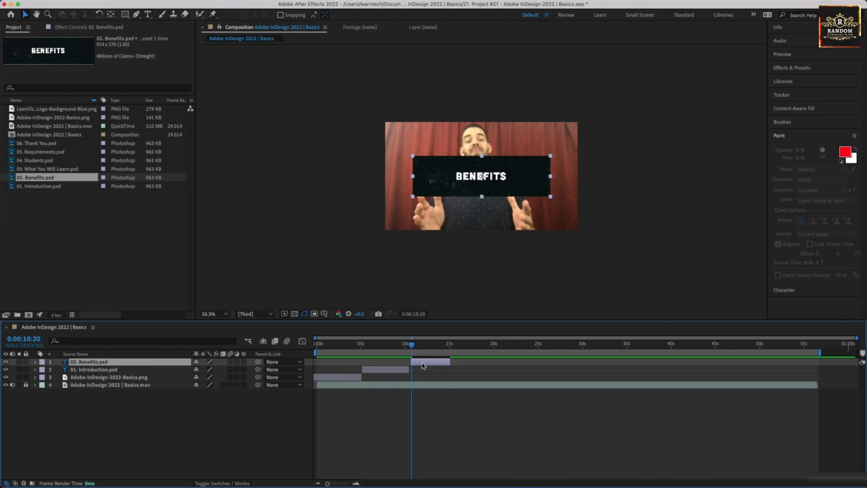
Show the rulers, hide the 02. Benefits.psd layer and place guides along the Introduction title's top, bottom and right edges at 0:00:10:00
left_click_drag(425, 364, 405, 347)
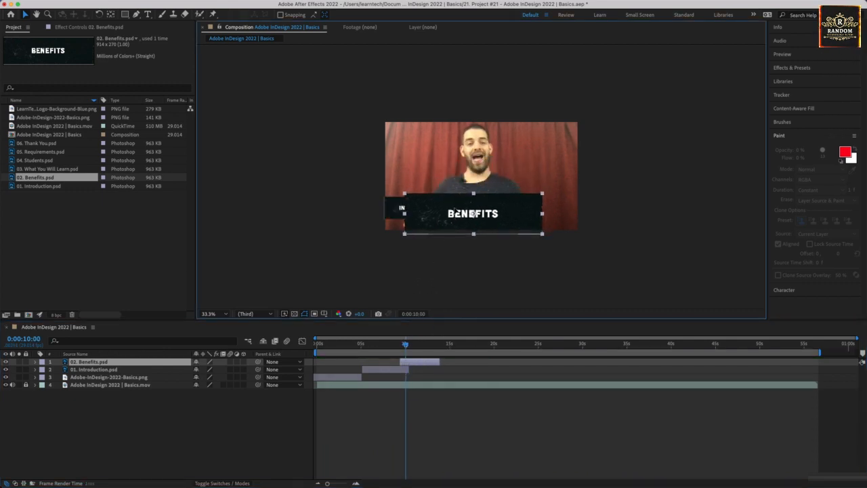
left_click_drag(456, 214, 449, 190)
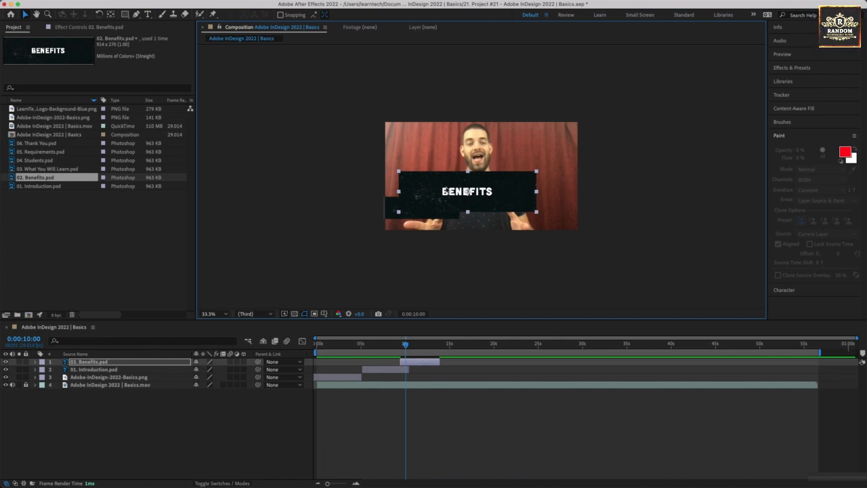
key("super+r")
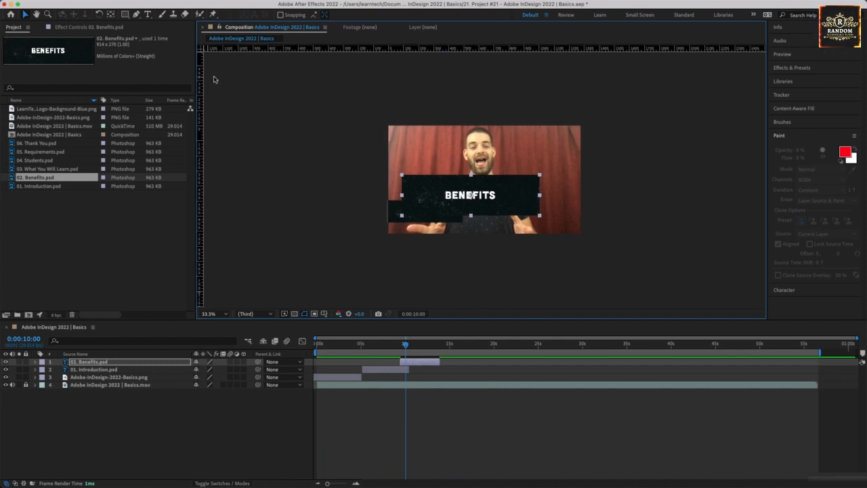
left_click(6, 361)
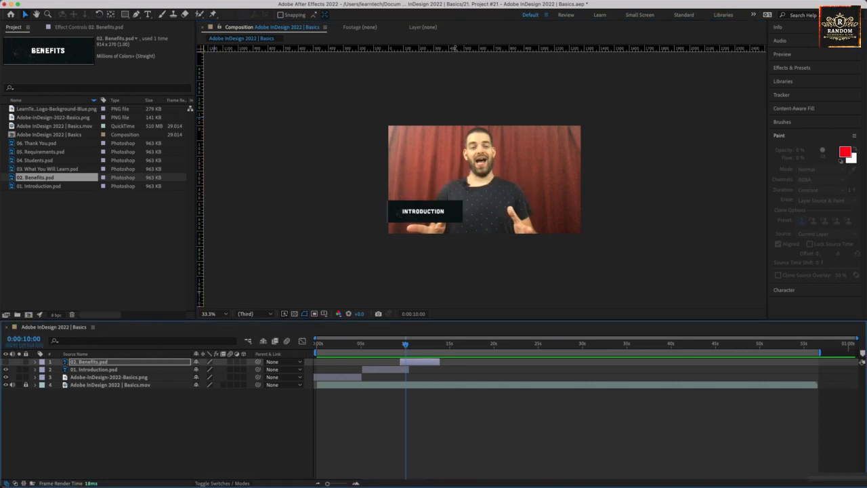
left_click_drag(453, 49, 461, 200)
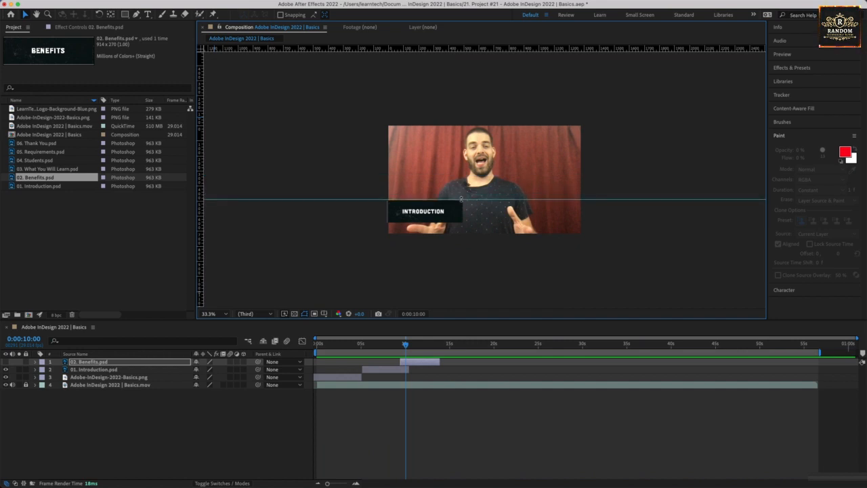
left_click_drag(446, 48, 458, 222)
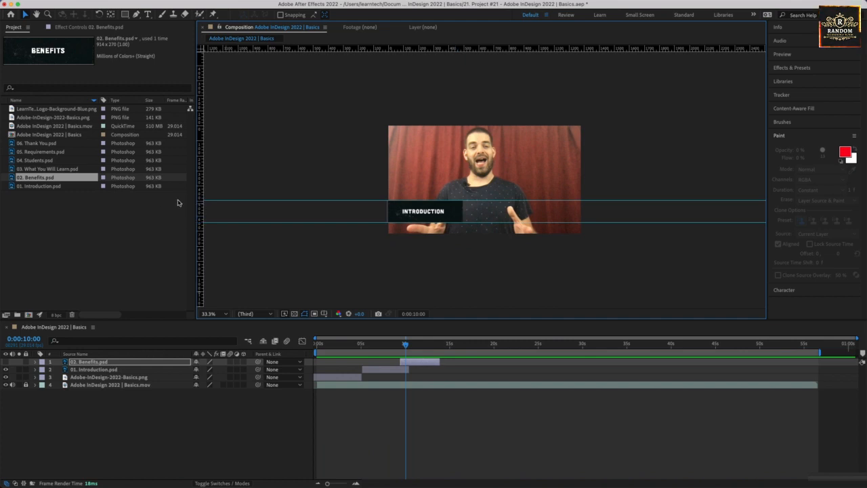
left_click_drag(199, 201, 462, 218)
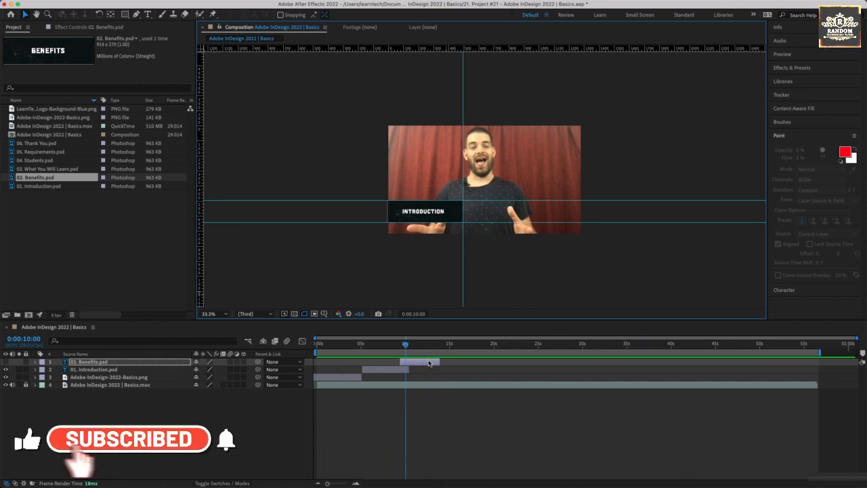
Shift the 02. Benefits.psd layer back to start right after 01. Introduction.psd, unhide it and shrink it roughly into the guides
left_click_drag(428, 363, 417, 346)
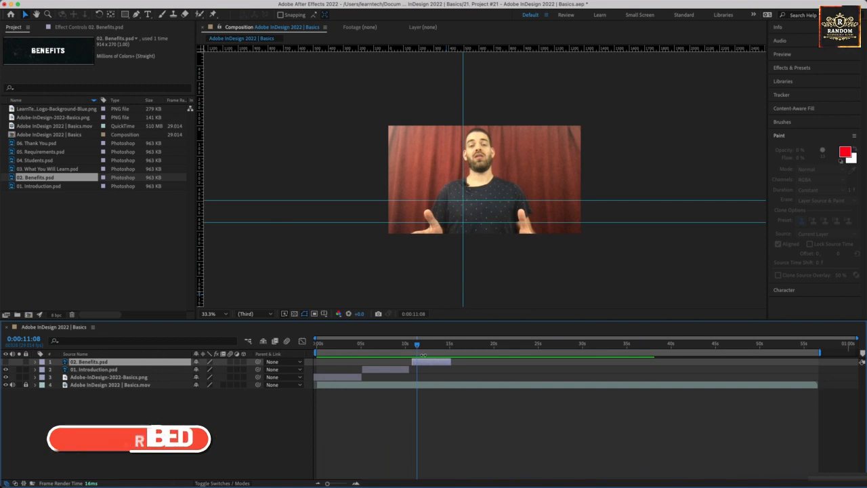
left_click(6, 362)
left_click(513, 212)
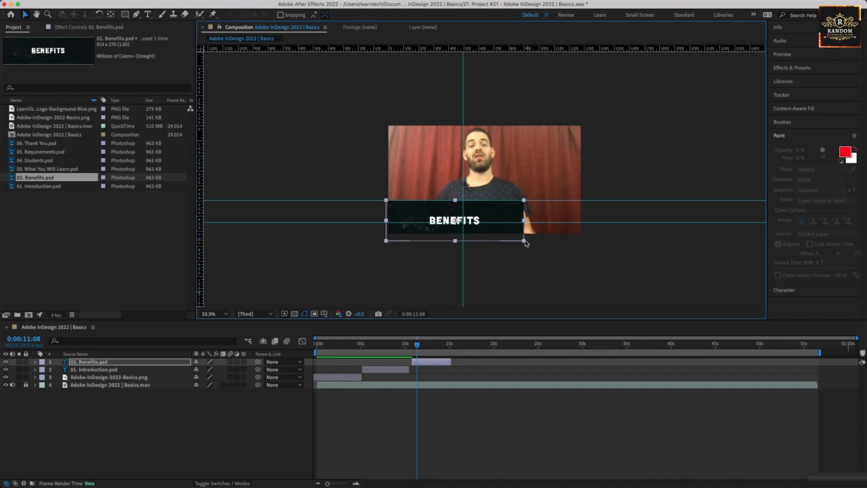
left_click_drag(532, 242, 447, 218)
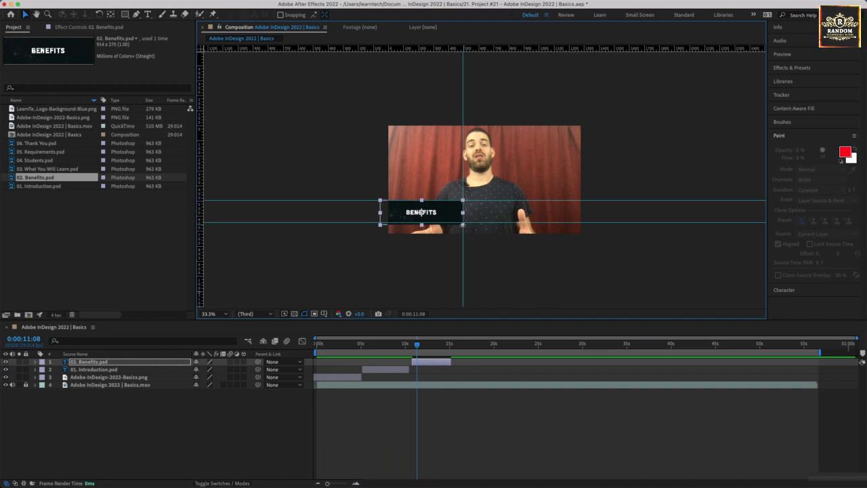
Move and scale the Benefits title at close zoom until its top, bottom and right edges match the guides
key("z")
left_click(465, 225)
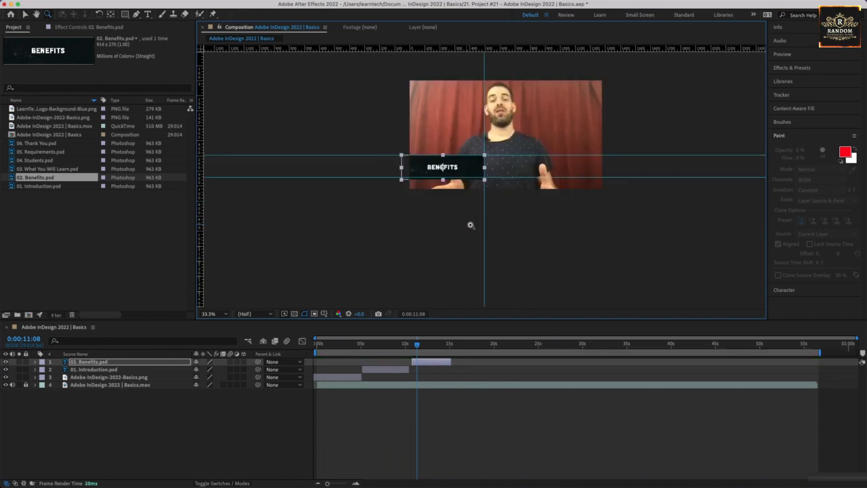
left_click(494, 169)
key("v")
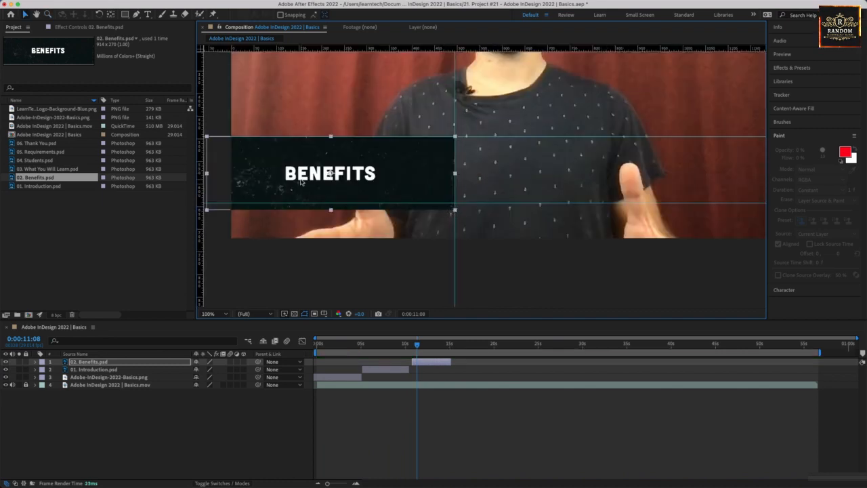
left_click_drag(350, 202, 362, 202)
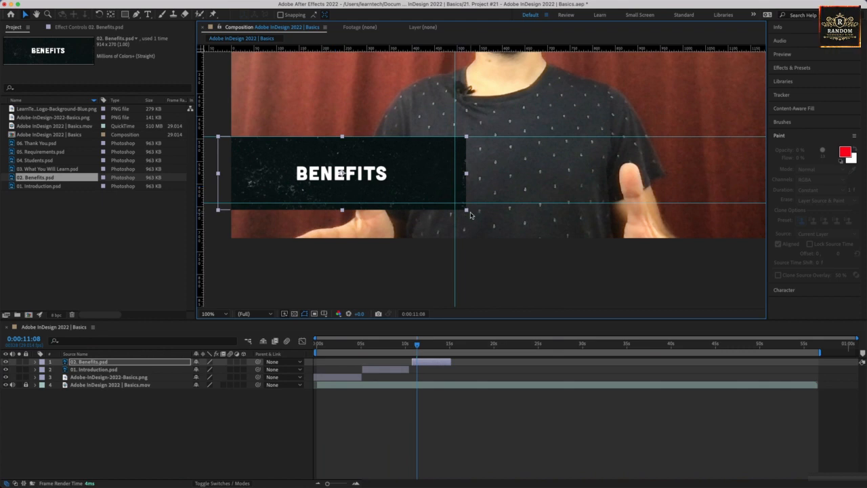
left_click_drag(466, 212, 442, 186)
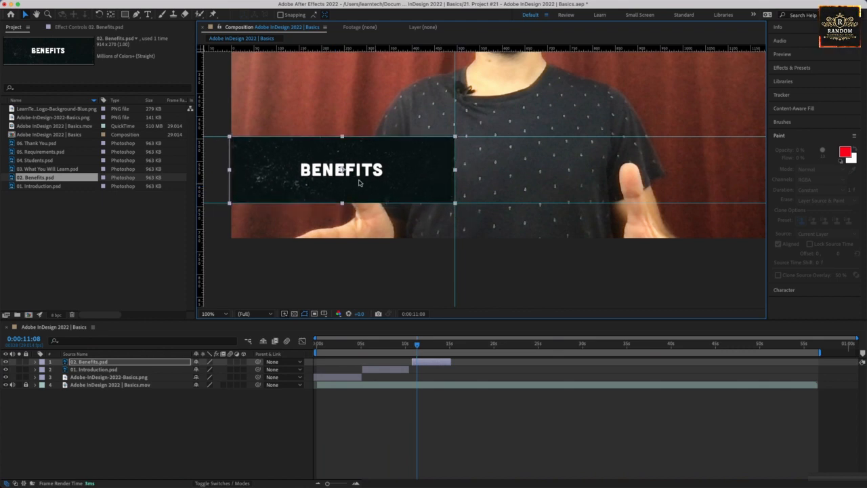
left_click(370, 262)
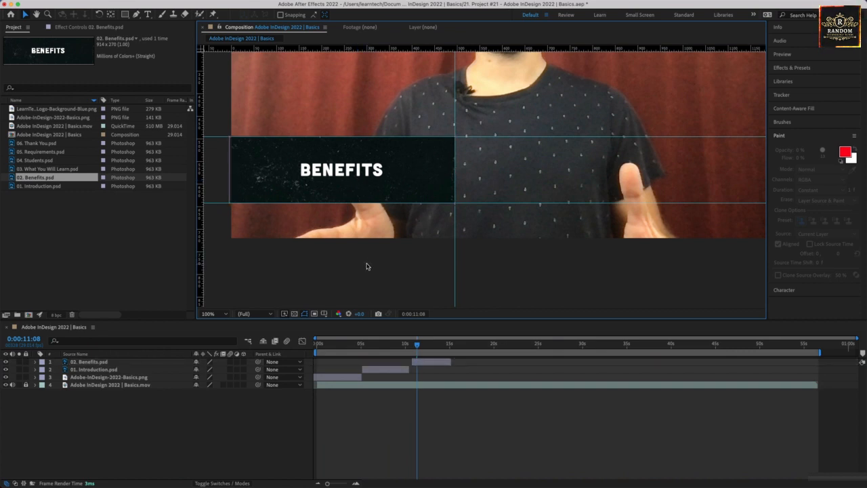
Add an Opacity keyframe of 0% to the 02. Benefits.psd layer at its start, 0:00:10:21
scroll(456, 246, "down", 3)
scroll(479, 219, "up", 1)
left_click_drag(479, 219, 423, 229)
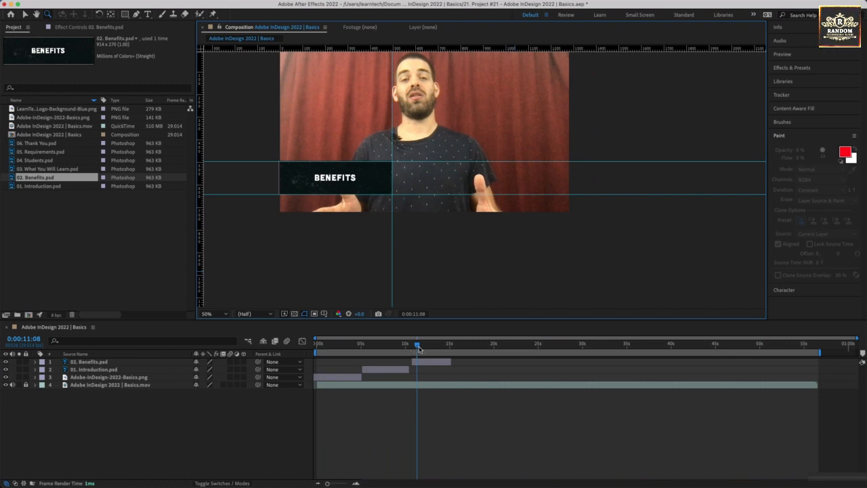
left_click_drag(418, 347, 413, 347)
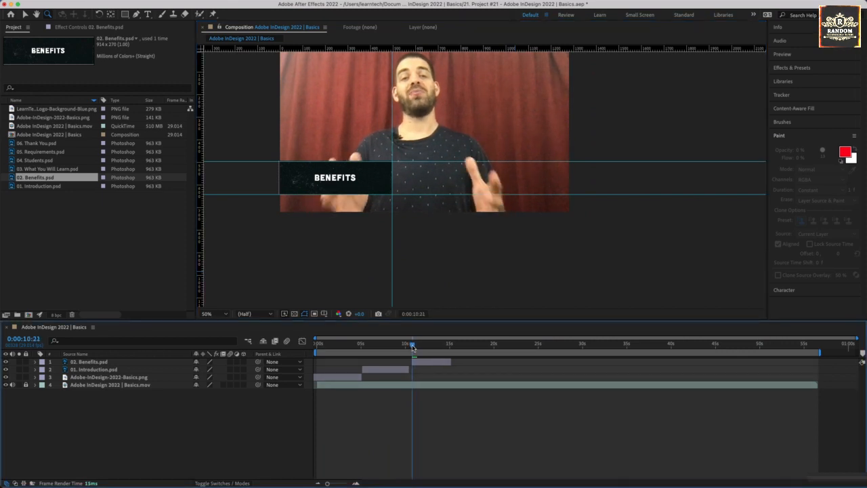
left_click(36, 362)
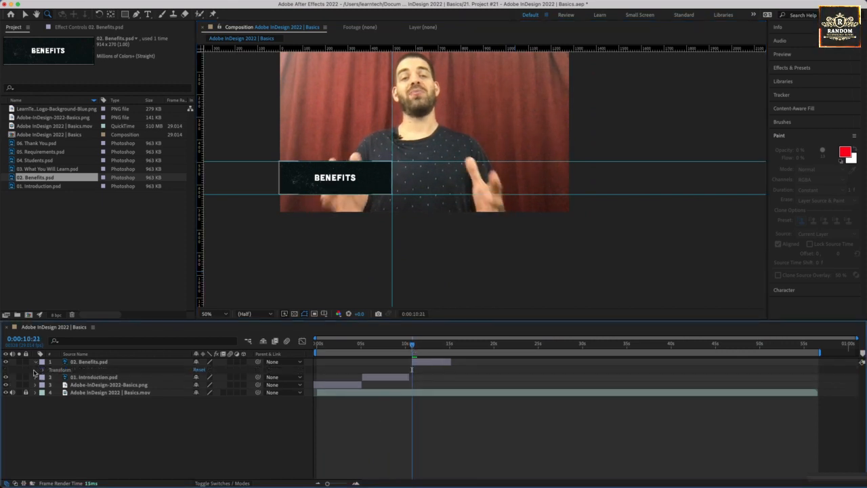
left_click(43, 370)
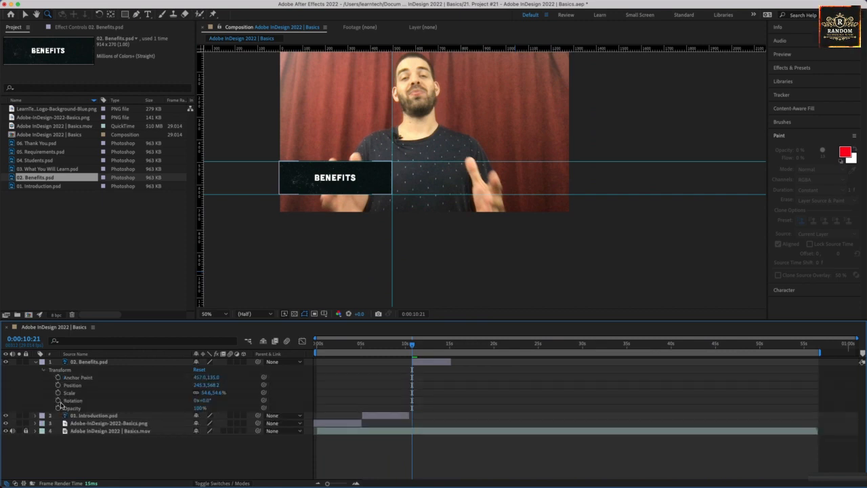
left_click(69, 409)
left_click(199, 407)
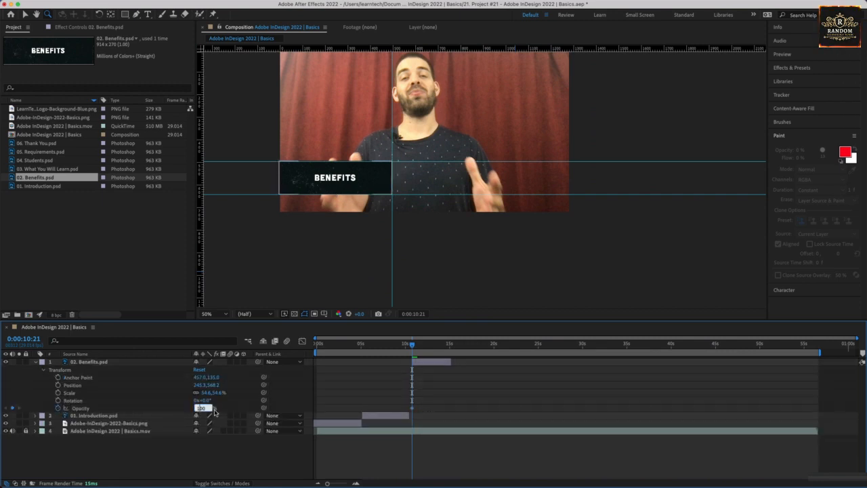
key("Return")
left_click_drag(198, 410, 61, 393)
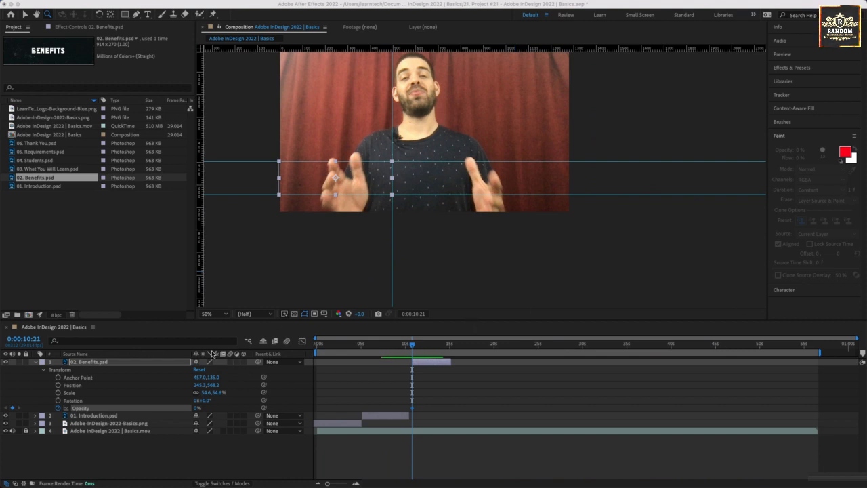
Set the 02. Benefits.psd layer's Opacity to 100% at 0:00:11:14 to complete its fade-in
left_click(414, 347)
key("space")
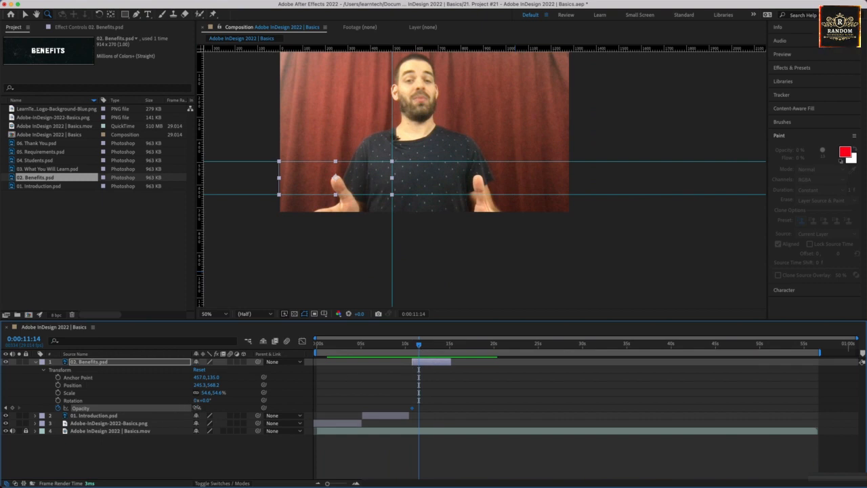
left_click_drag(197, 408, 285, 404)
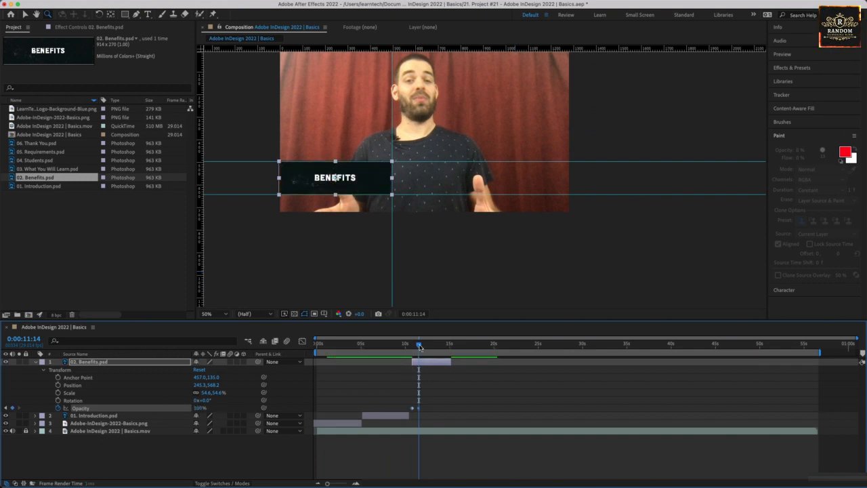
Add 03. What You Will Learn.psd above the other layers and shift it to start at about 0:00:15:15
left_click_drag(420, 347, 454, 346)
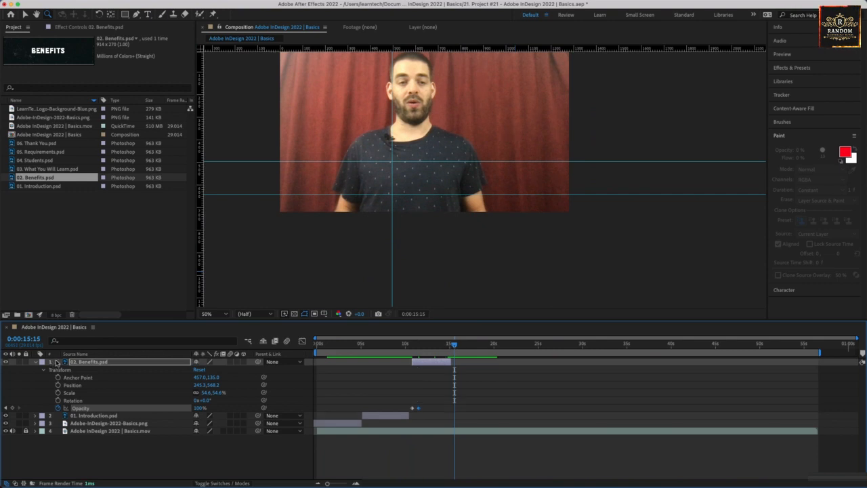
left_click(37, 365)
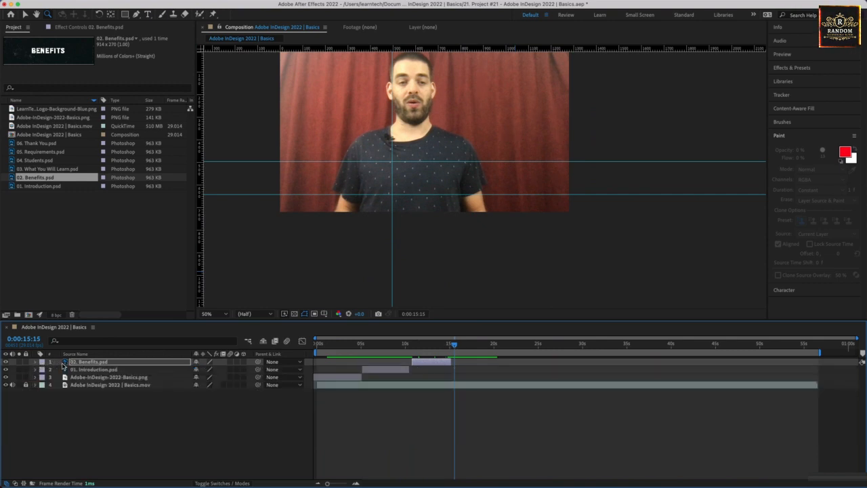
left_click(53, 169)
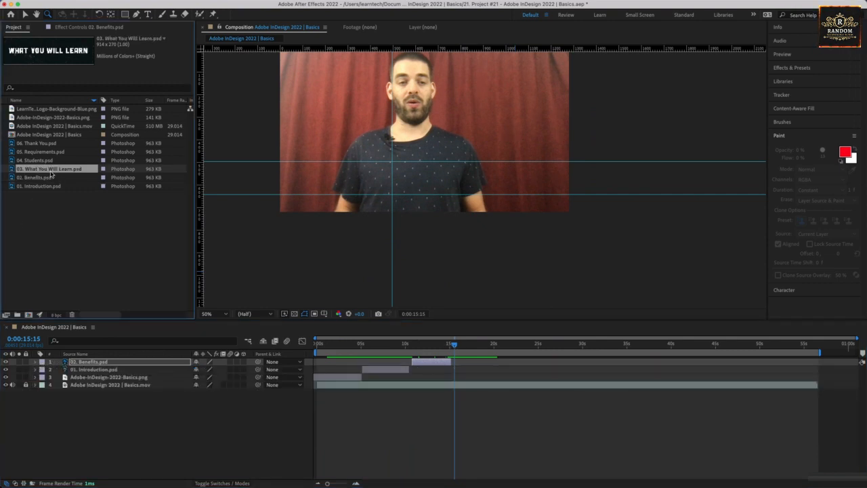
left_click_drag(50, 172, 124, 353)
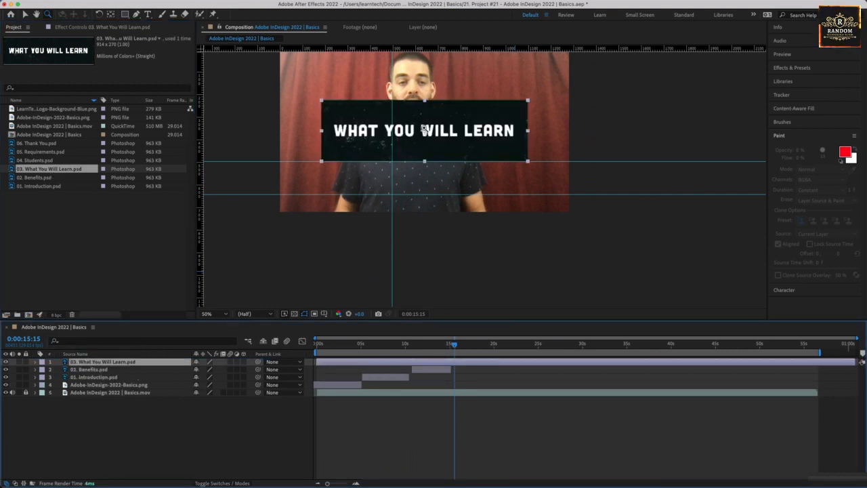
key("v")
left_click_drag(320, 366, 457, 366)
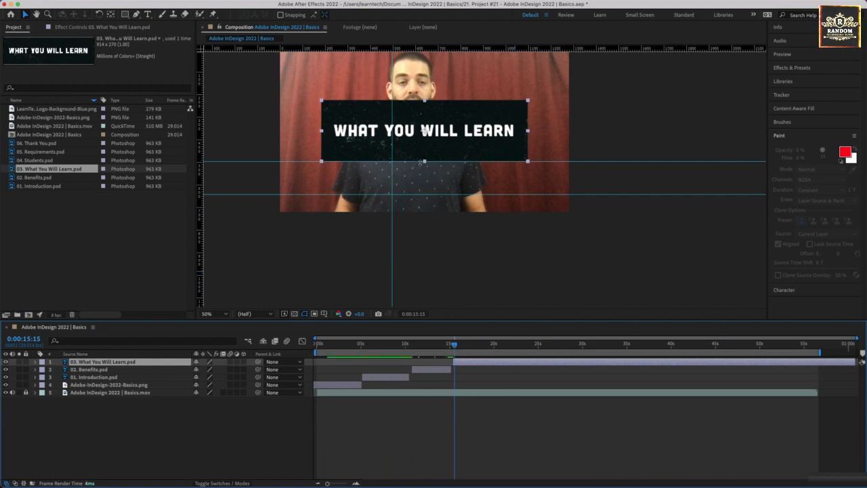
Move and shrink the What You Will Learn title into the guides and trim its layer to end at about 20 seconds
left_click_drag(422, 161, 380, 194)
left_click_drag(486, 222, 390, 198)
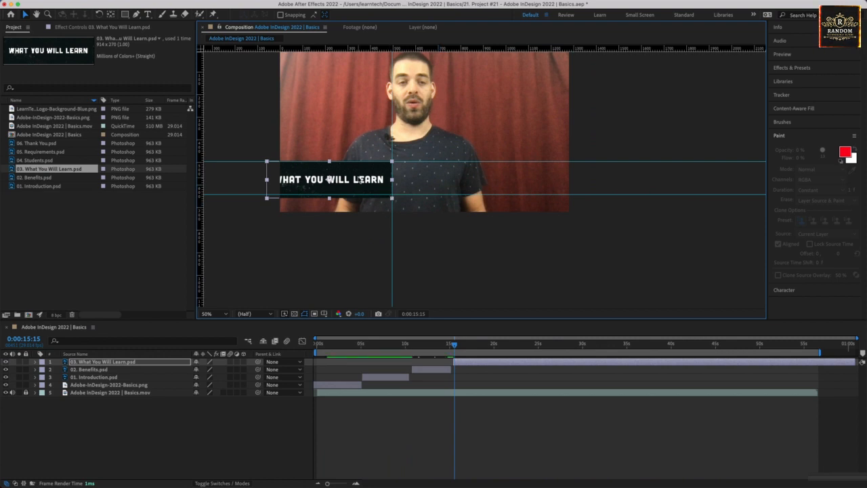
left_click_drag(360, 179, 383, 191)
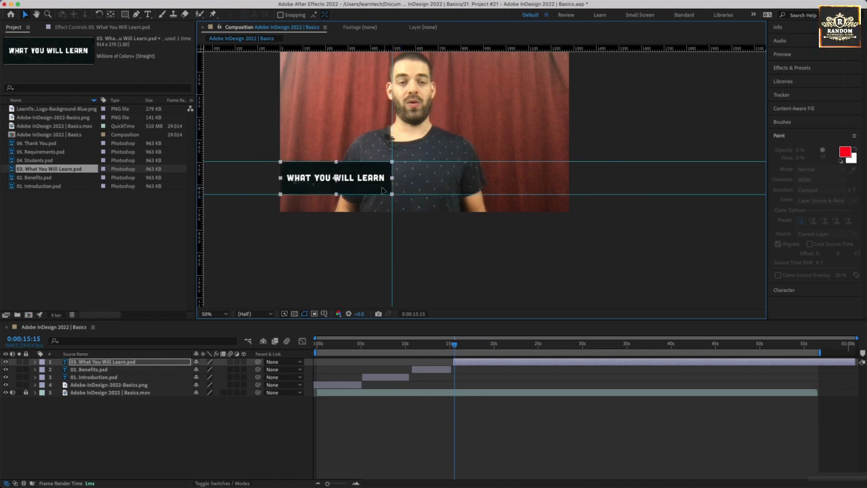
left_click(273, 189)
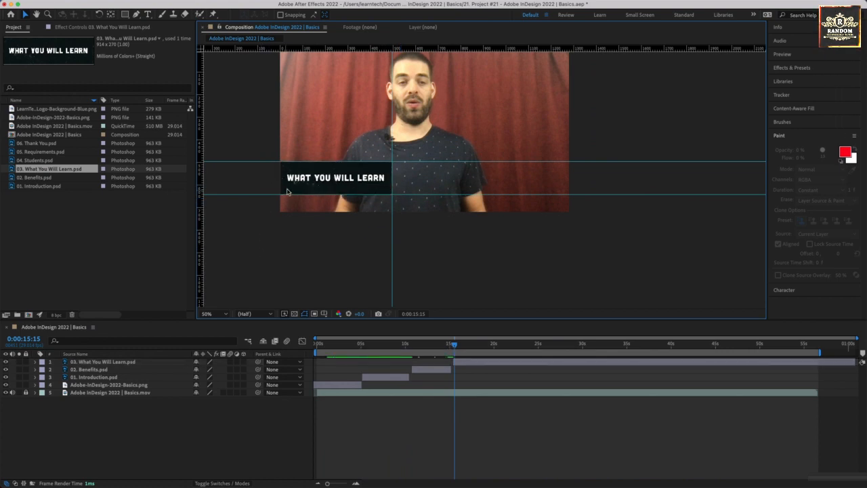
left_click(291, 192)
left_click(283, 249)
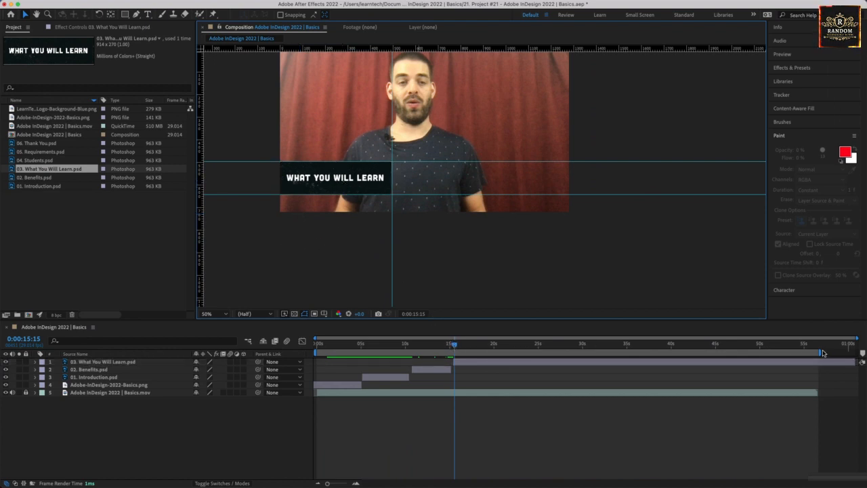
left_click_drag(855, 361, 504, 362)
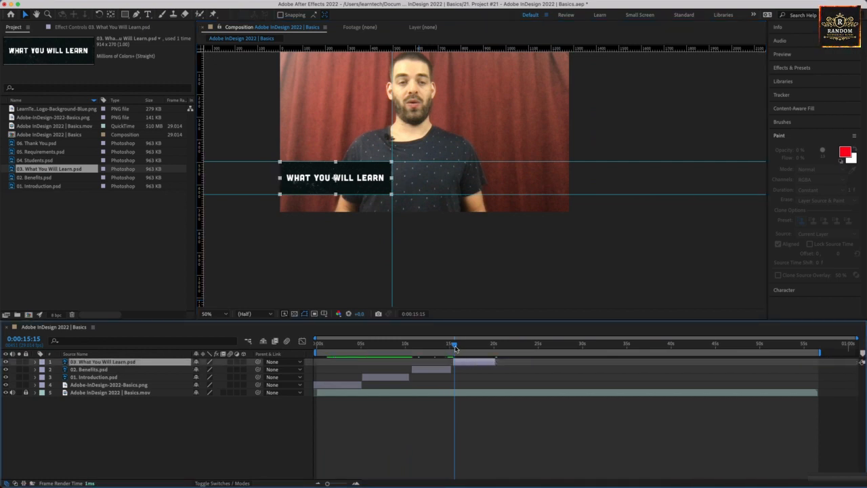
Keyframe the 03. What You Will Learn.psd layer's Opacity from 0% at 0:00:15:11 to 100% at 0:00:15:28 and preview the fade-in
left_click_drag(455, 347, 453, 348)
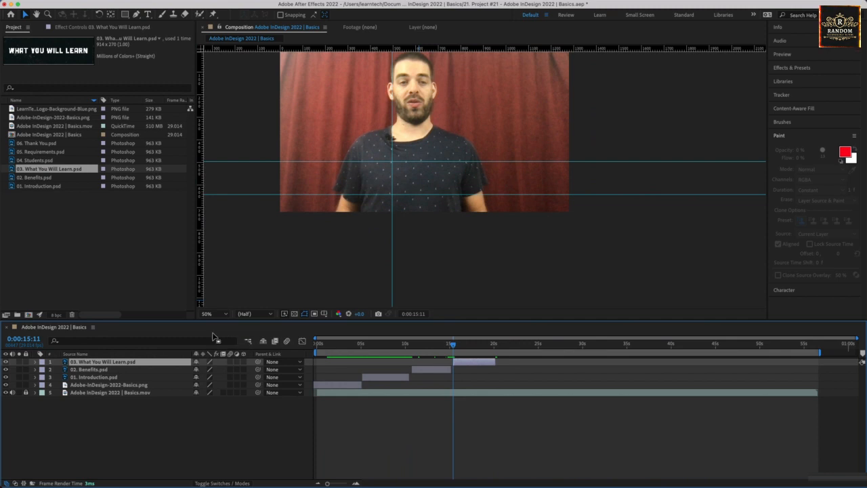
left_click(36, 362)
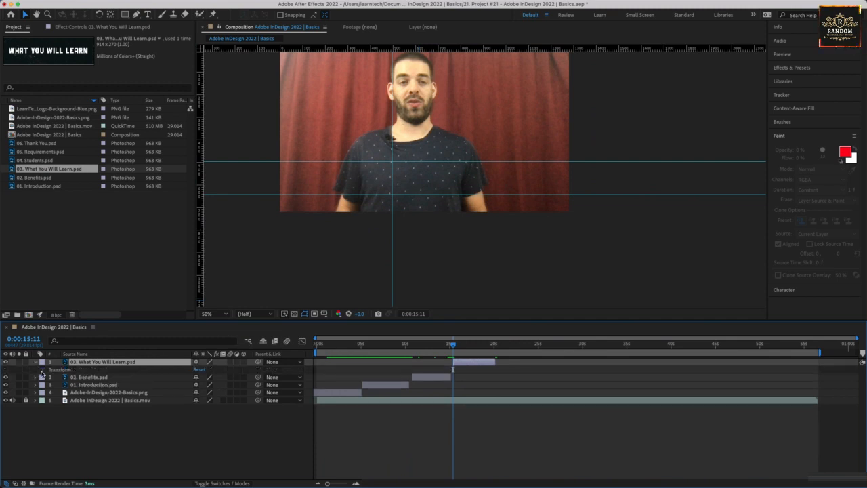
left_click(42, 370)
left_click(59, 408)
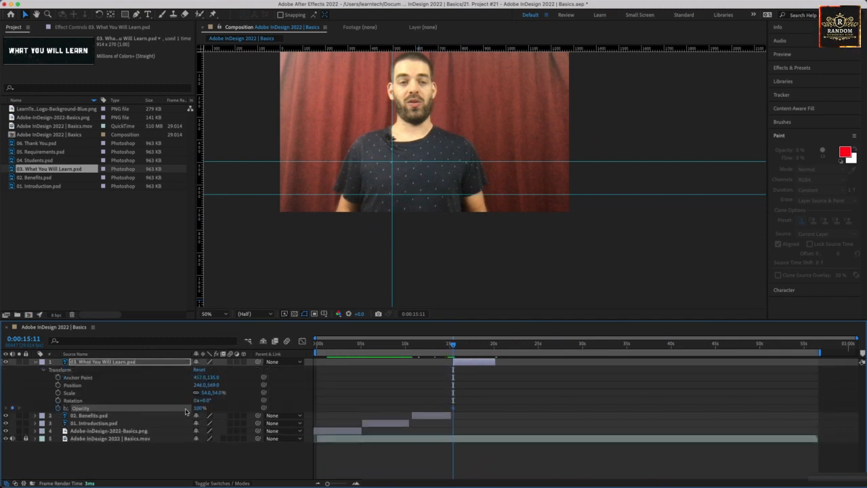
left_click_drag(202, 410, 58, 394)
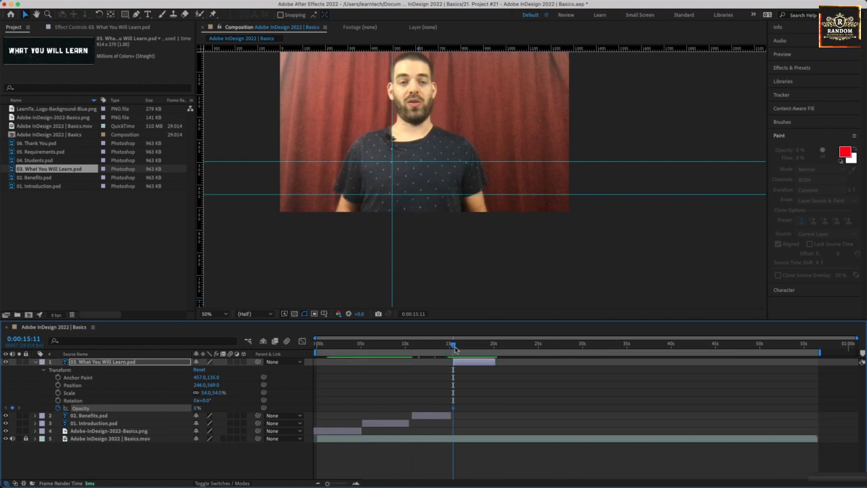
left_click_drag(453, 346, 458, 345)
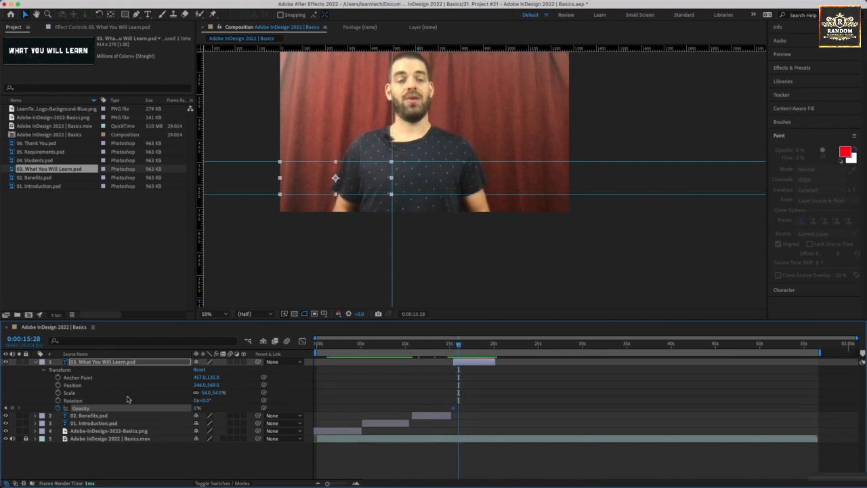
left_click_drag(197, 408, 264, 407)
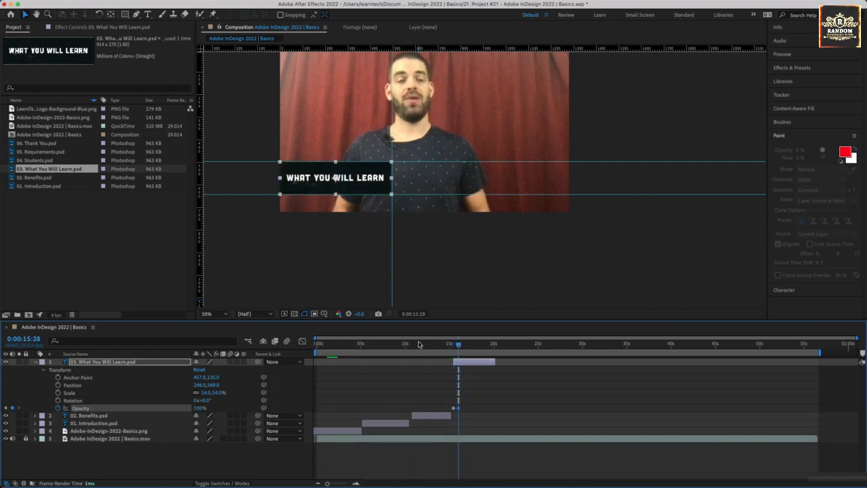
left_click_drag(459, 349, 454, 348)
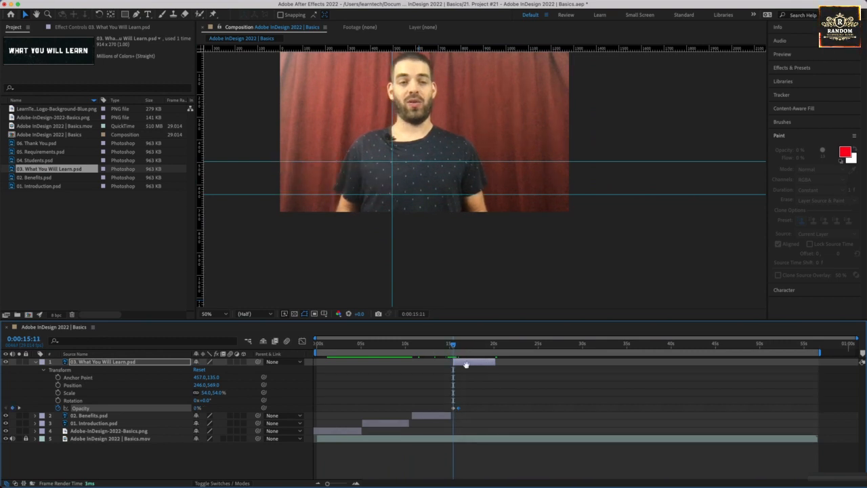
key("space")
key("space")
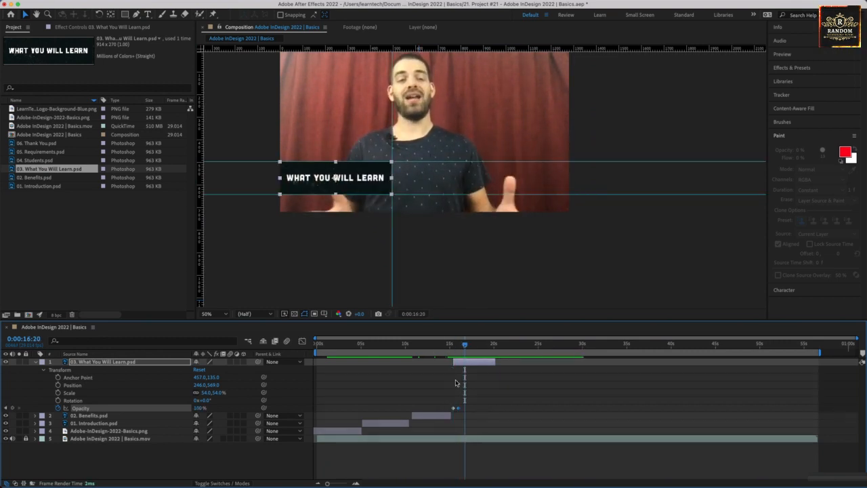
Add 04. Students.psd above the other layers and trim it to run from about 0:00:20:13 to about 25 seconds
left_click_drag(467, 345, 499, 347)
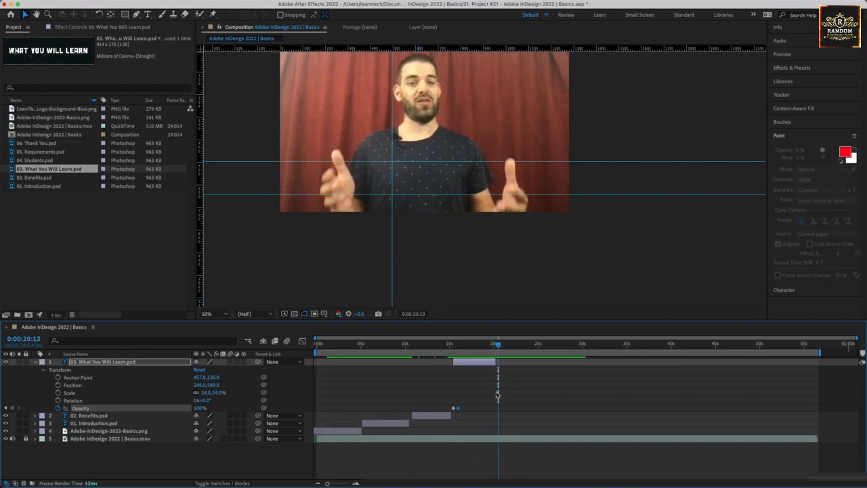
left_click(37, 364)
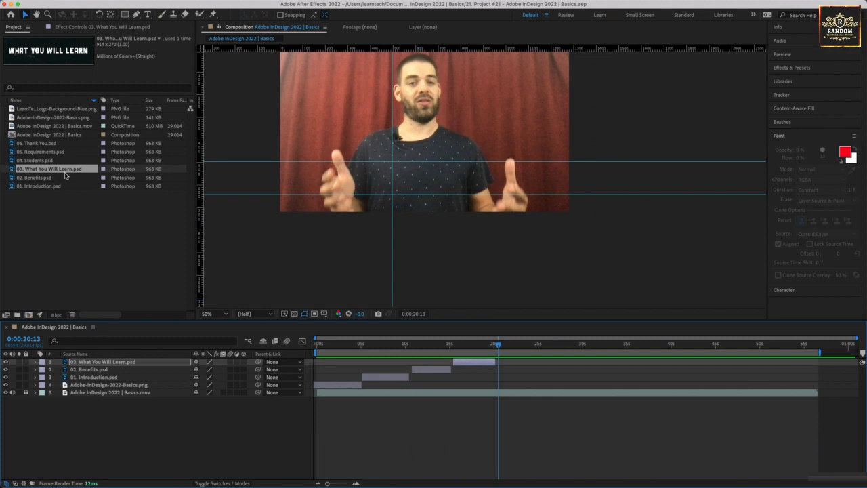
left_click(42, 161)
left_click_drag(42, 162, 107, 364)
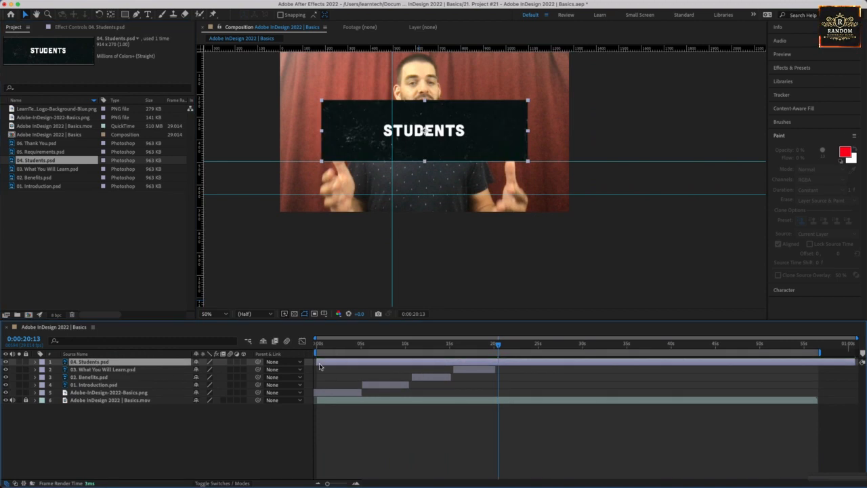
left_click_drag(319, 362, 498, 363)
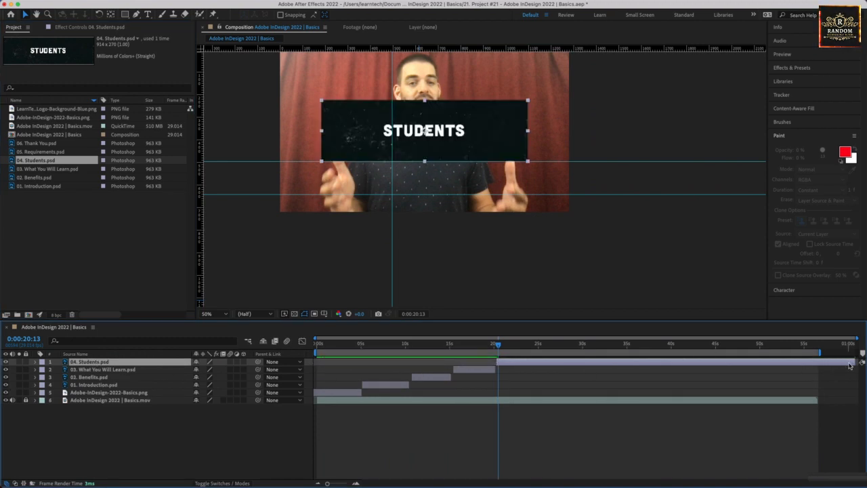
left_click_drag(861, 362, 538, 369)
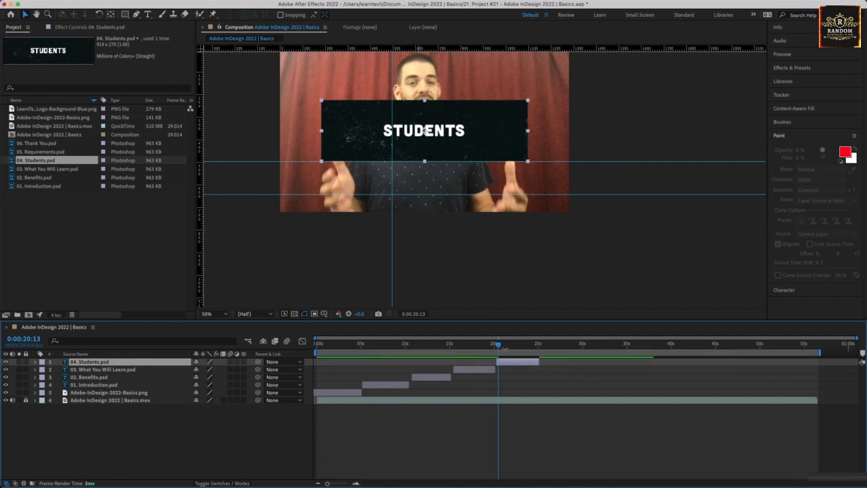
Move and shrink the Students title to fit between the horizontal guides, with its left edge flush with the video frame
left_click_drag(455, 138, 412, 194)
left_click_drag(486, 222, 459, 215)
left_click_drag(433, 183, 406, 174)
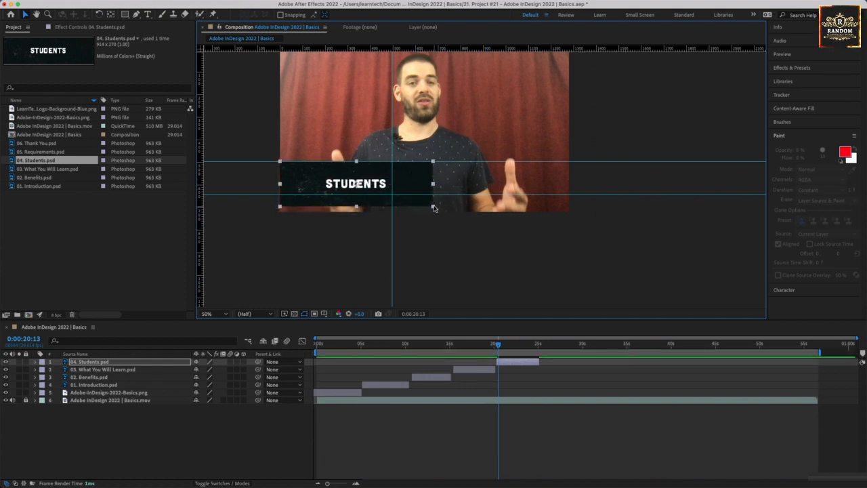
left_click_drag(433, 206, 353, 184)
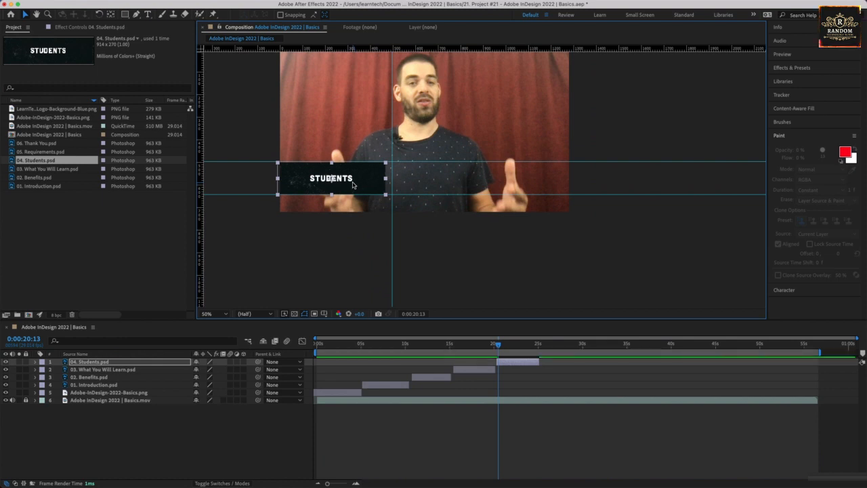
key("Right")
key("Right")
key("Right")
key("Right")
key("Right")
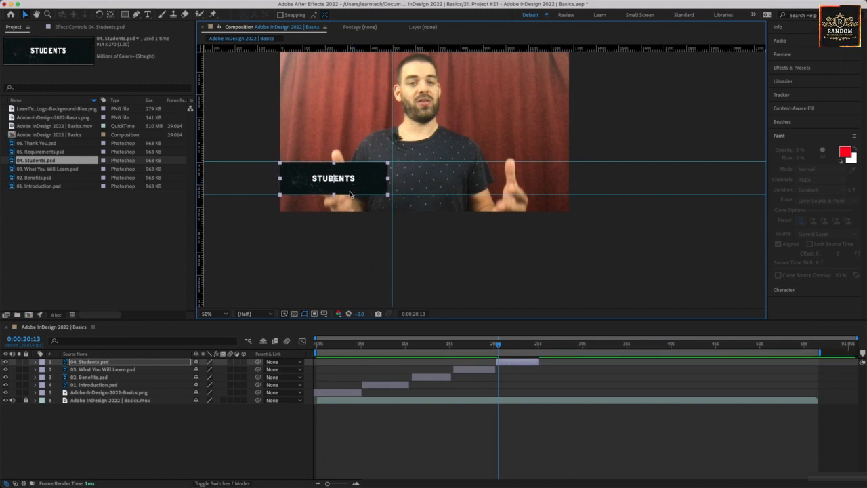
left_click(332, 221)
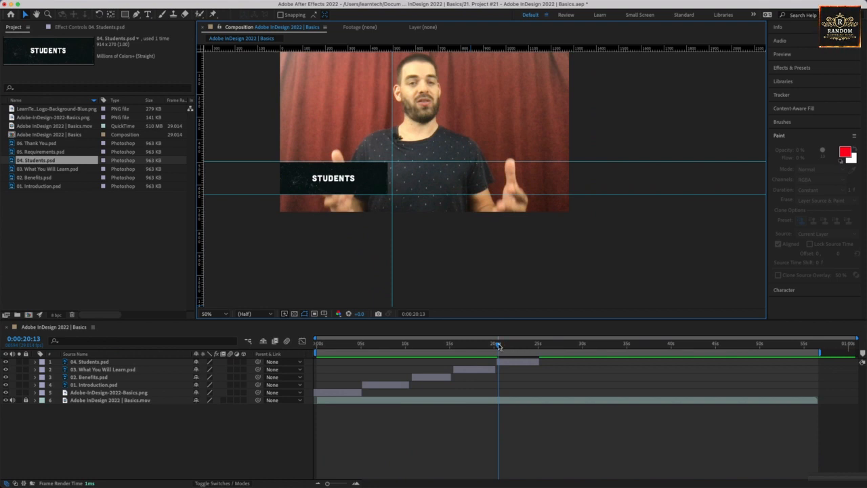
Keyframe the 04. Students.psd layer's Opacity from 0% at 0:00:20:07 to 100% at 0:00:20:27 and collapse its properties
left_click_drag(498, 346, 496, 346)
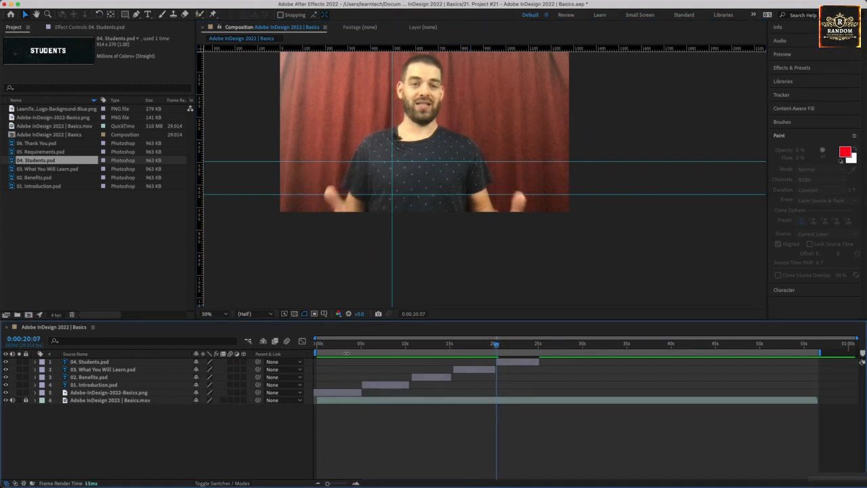
left_click(36, 362)
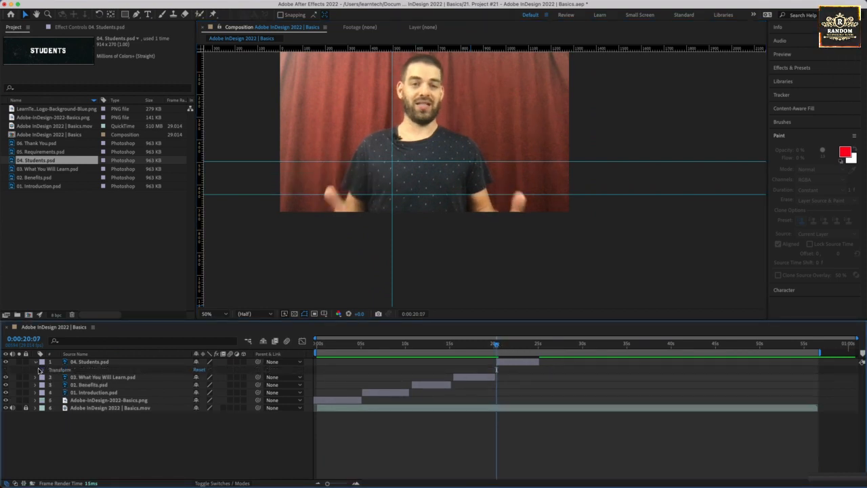
left_click(43, 370)
left_click(59, 408)
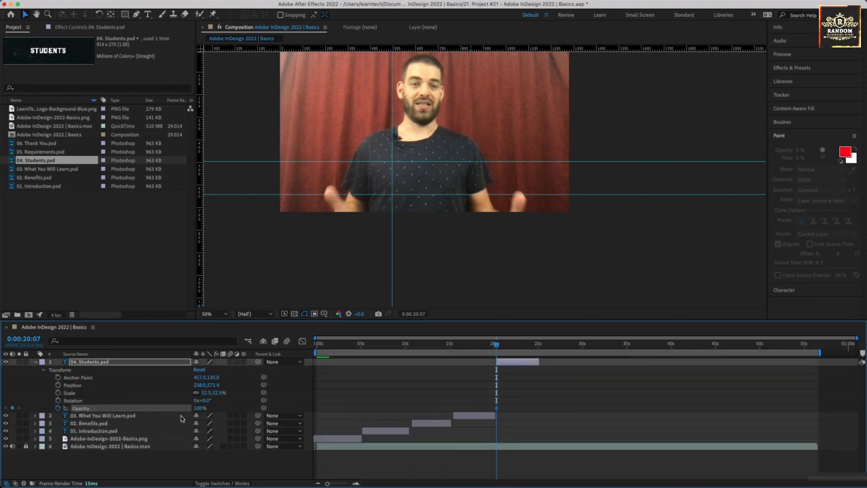
left_click_drag(197, 408, 132, 403)
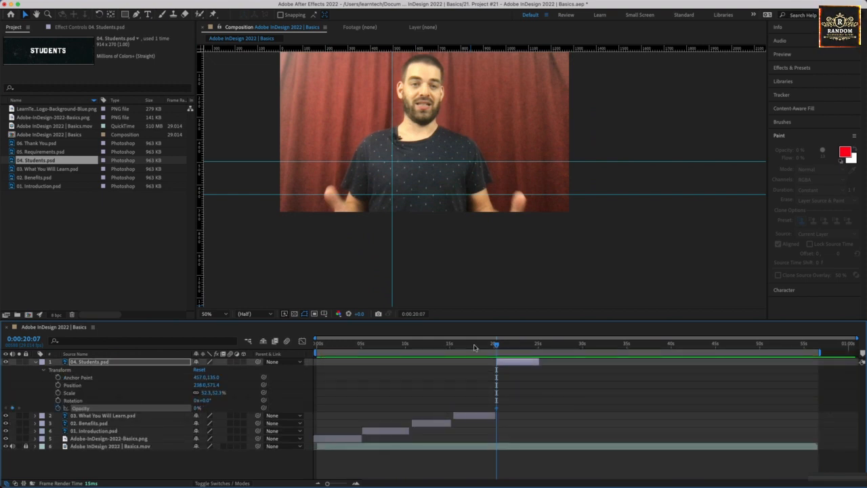
left_click(502, 346)
left_click_drag(502, 348, 502, 347)
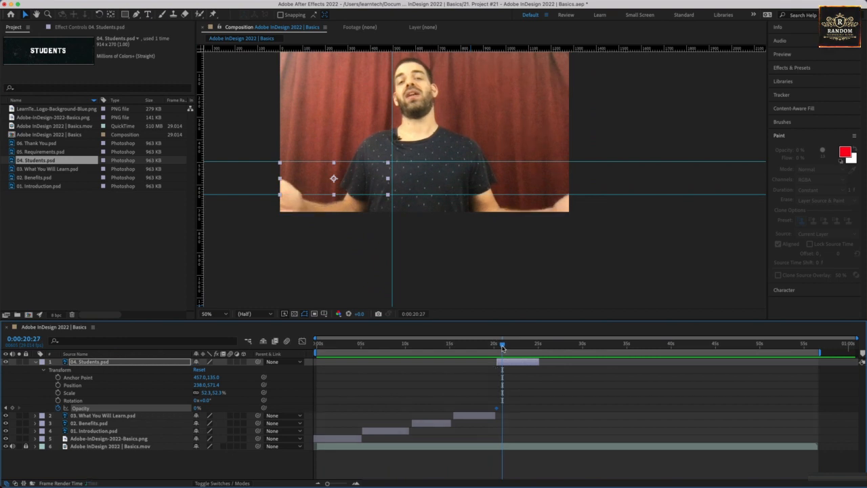
left_click_drag(196, 409, 291, 408)
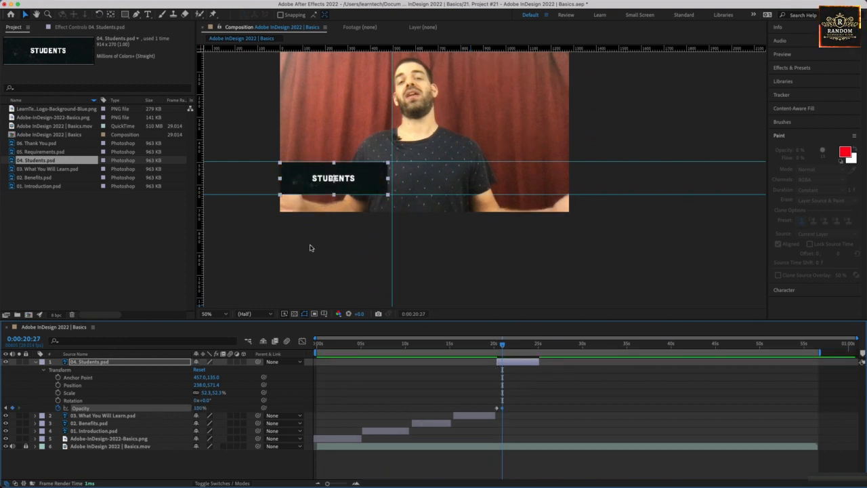
left_click(330, 263)
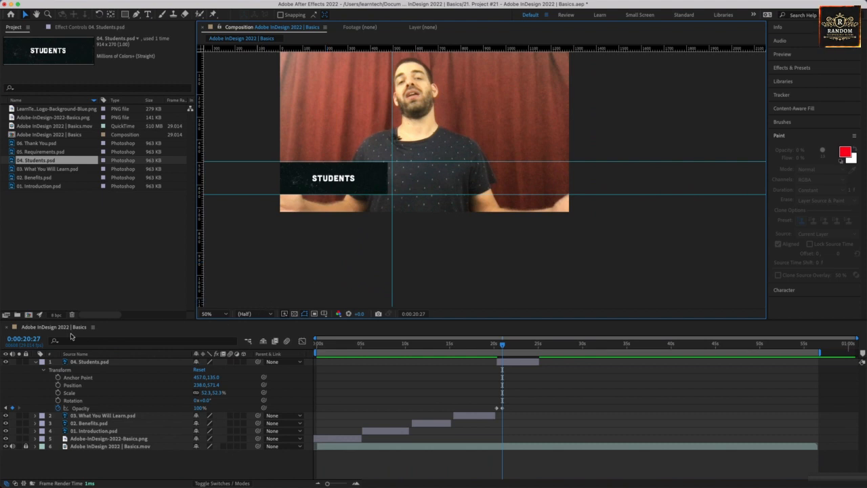
left_click(40, 364)
left_click(38, 362)
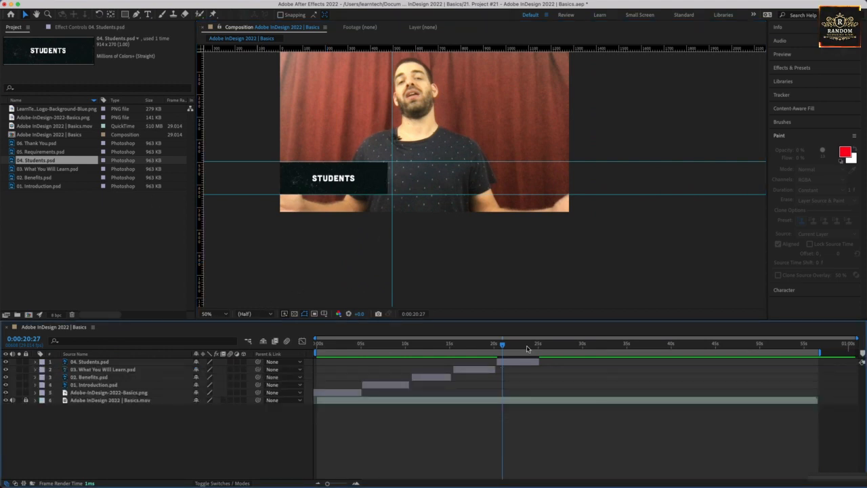
Add 05. Requirements.psd above the other layers at 0:00:25:09, align it with the frame's left edge and upper horizontal guide, and shrink it
left_click_drag(529, 347, 541, 346)
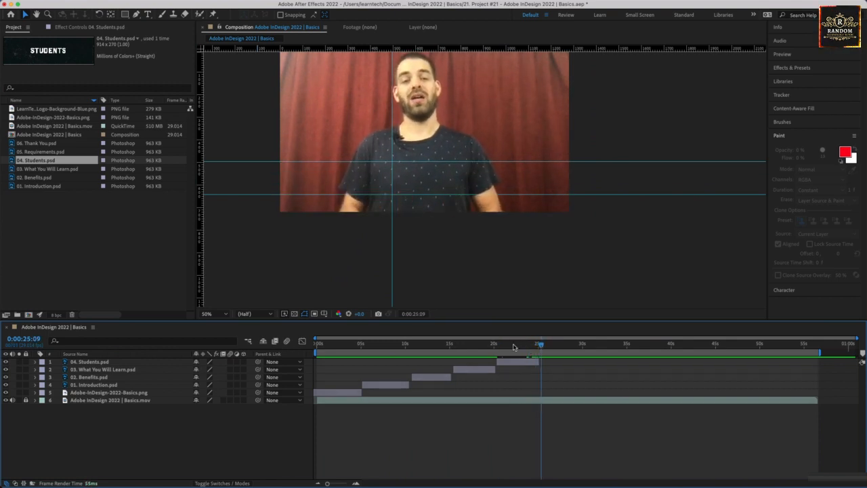
left_click_drag(37, 153, 70, 360)
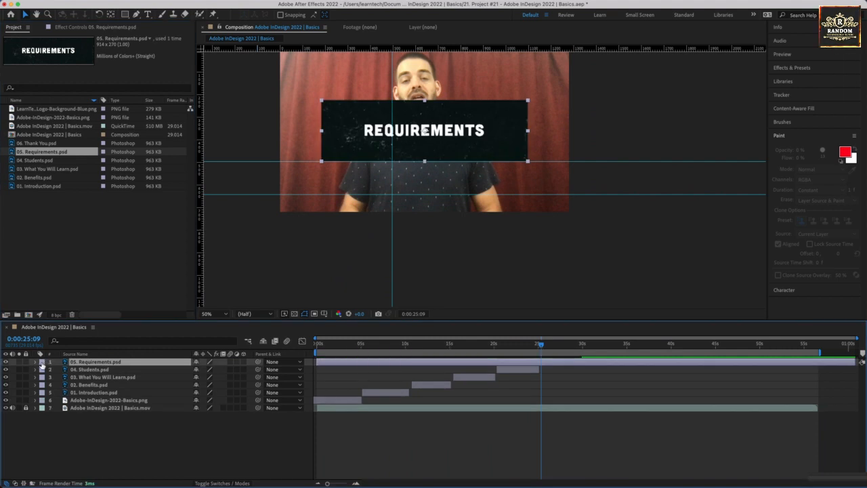
left_click_drag(411, 153, 382, 199)
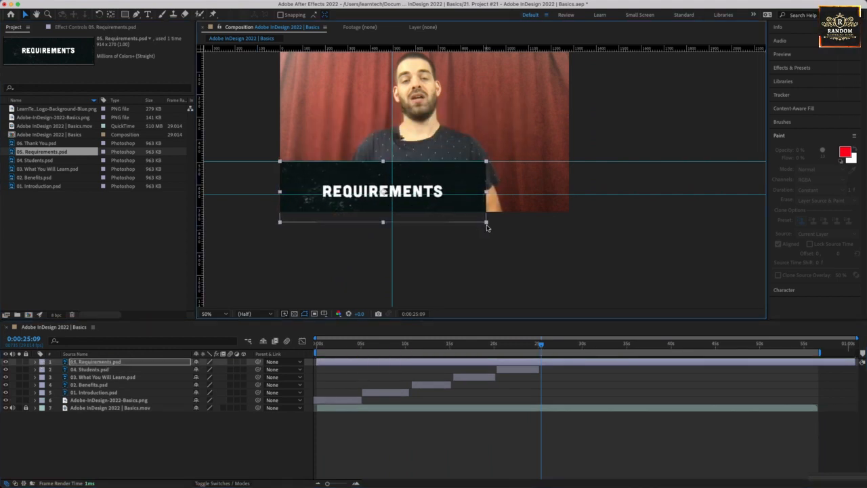
left_click_drag(488, 225, 390, 196)
left_click(401, 199)
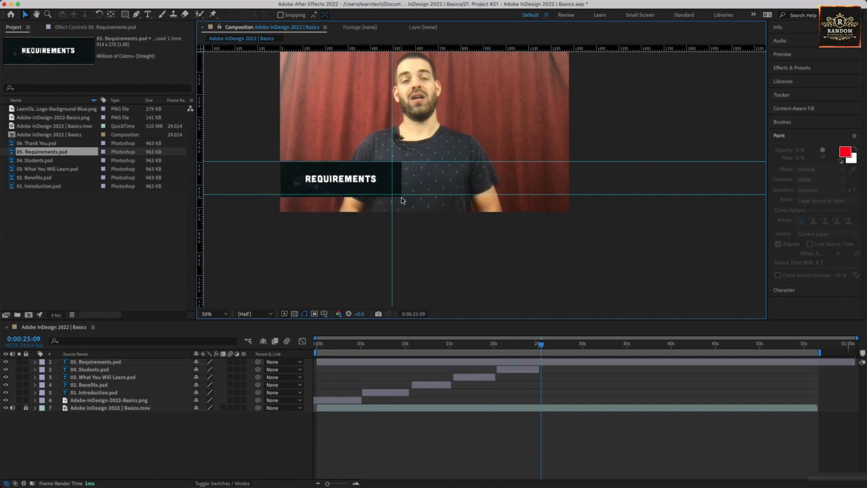
Shrink the Requirements title further to fit between the horizontal guides and nudge it flush with the video frame's left edge
left_click(399, 191)
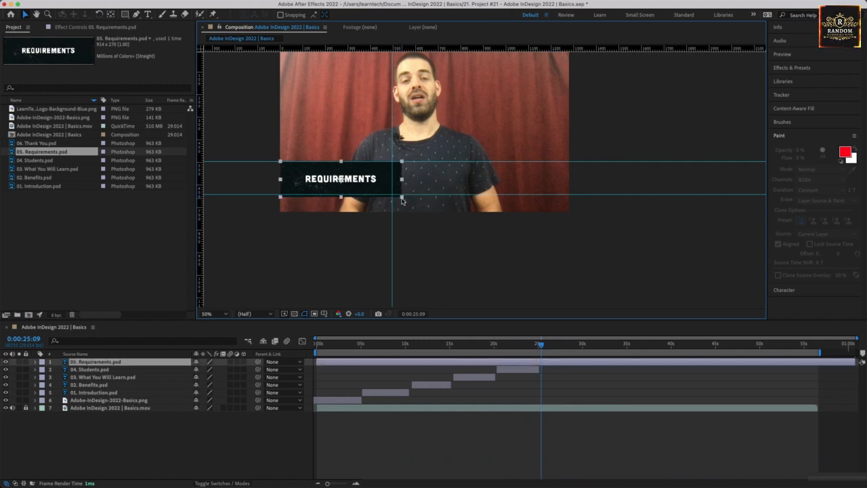
left_click(402, 199)
left_click(400, 194)
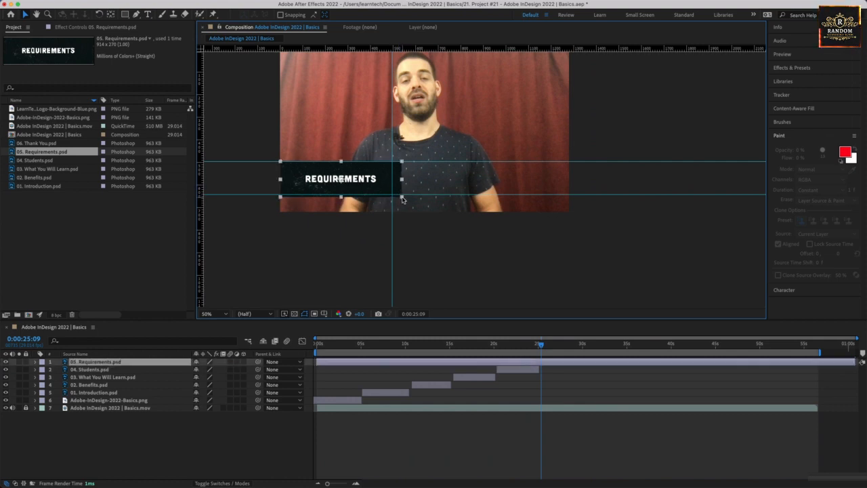
left_click_drag(403, 198, 358, 182)
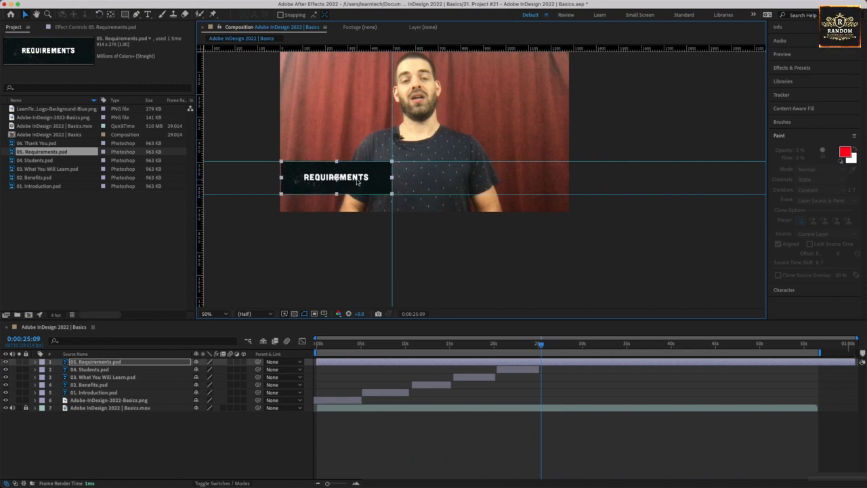
key("Left")
key("Left")
key("Left")
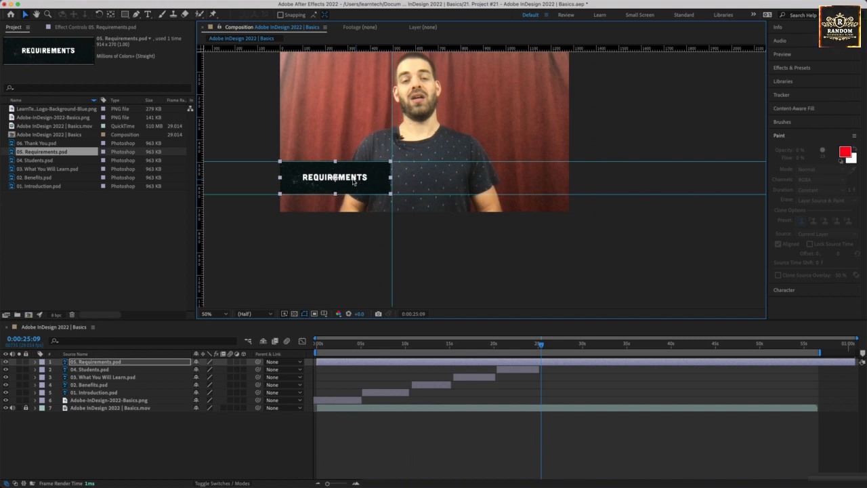
left_click(366, 232)
Trim the 05. Requirements.psd layer to run from about 25 to about 30 seconds
left_click(324, 193)
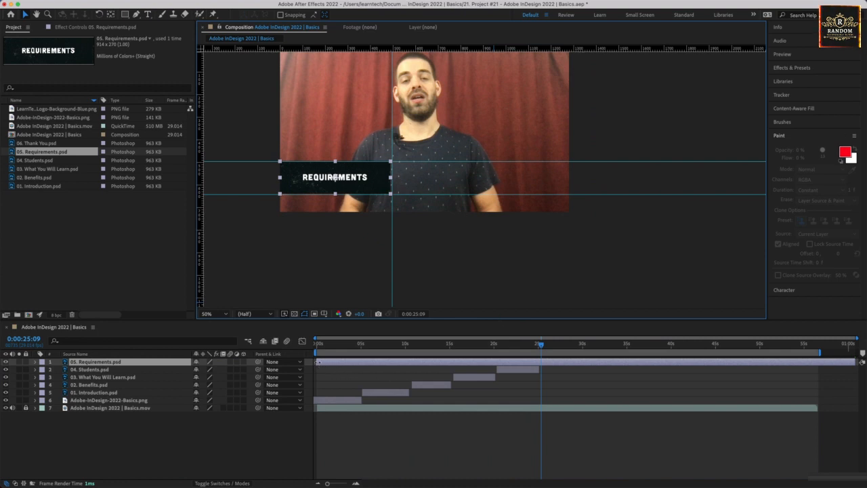
left_click_drag(318, 362, 532, 354)
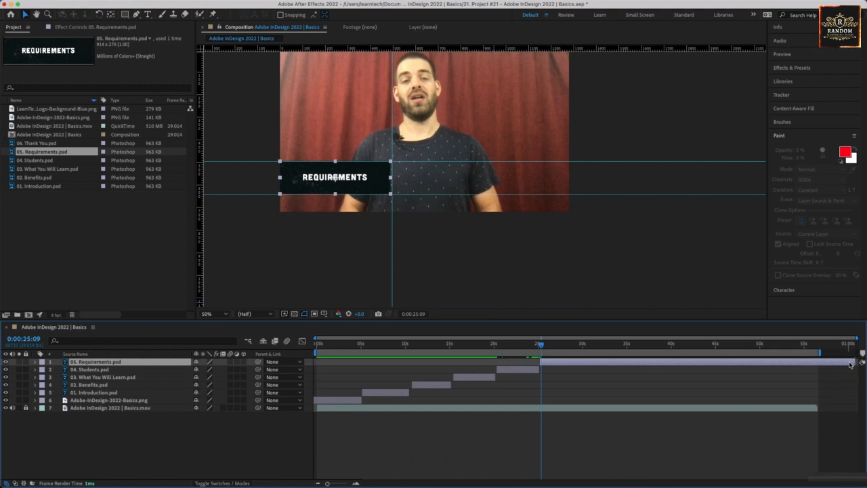
left_click_drag(854, 362, 583, 370)
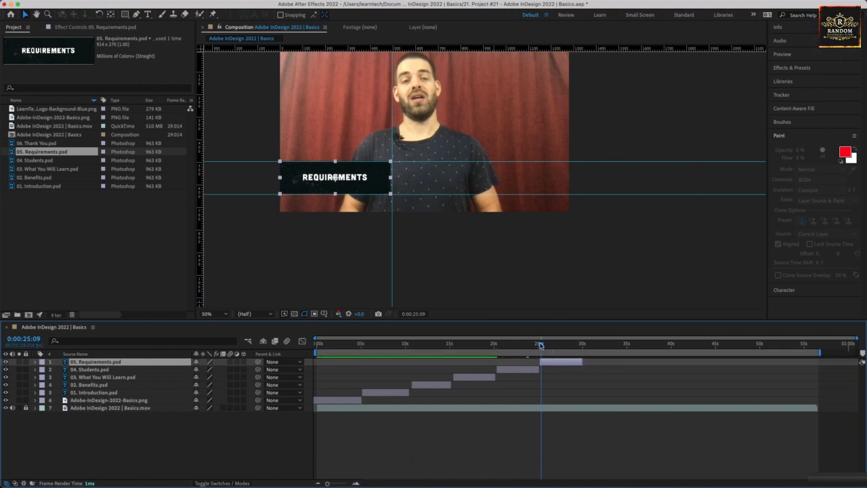
Keyframe the 05. Requirements.psd layer's Opacity from 0% at 0:00:25:04 to 100% at 0:00:25:27 and collapse its properties
left_click_drag(541, 346, 539, 346)
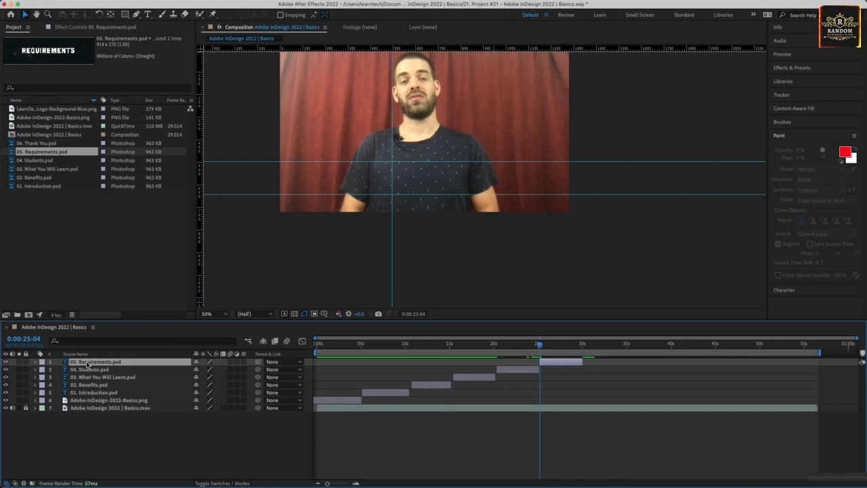
left_click(36, 363)
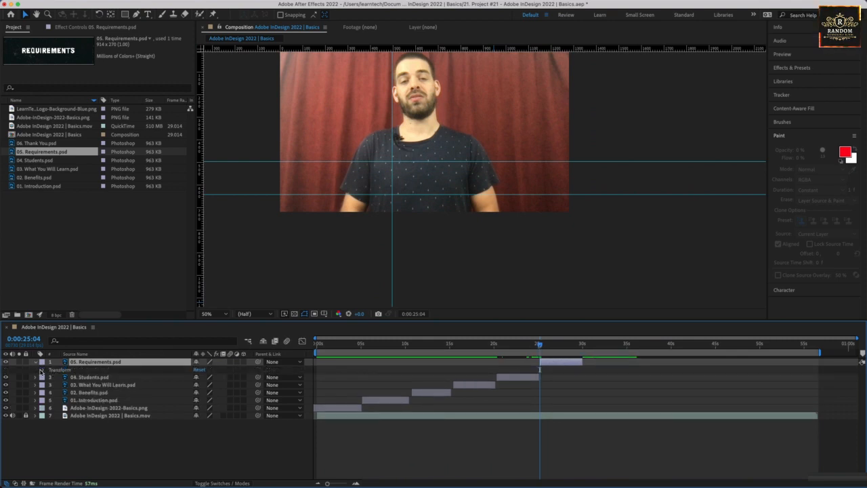
left_click(43, 370)
left_click(58, 408)
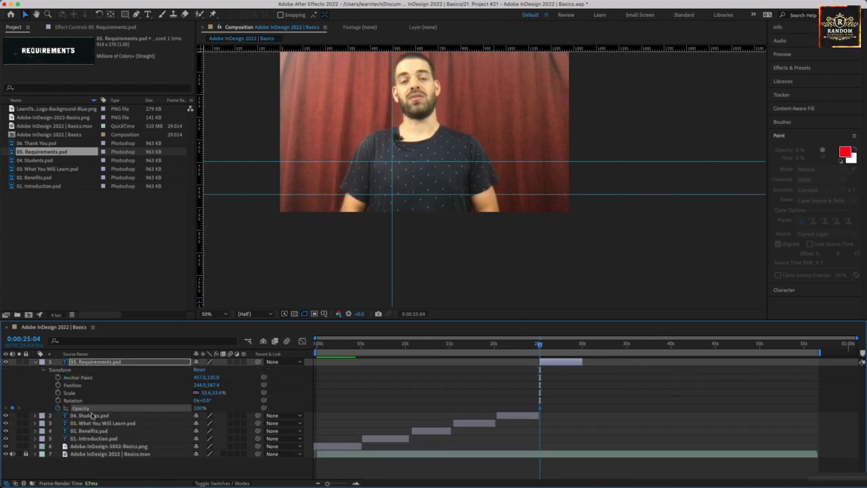
left_click(199, 409)
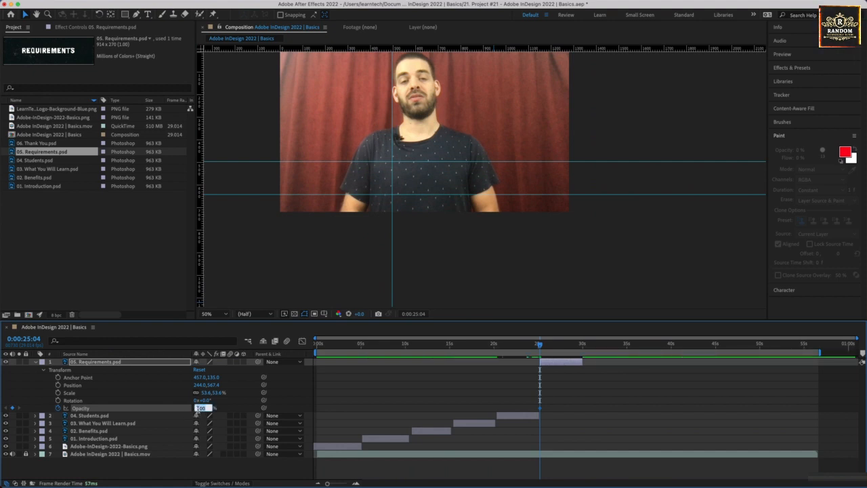
type("0")
key("Return")
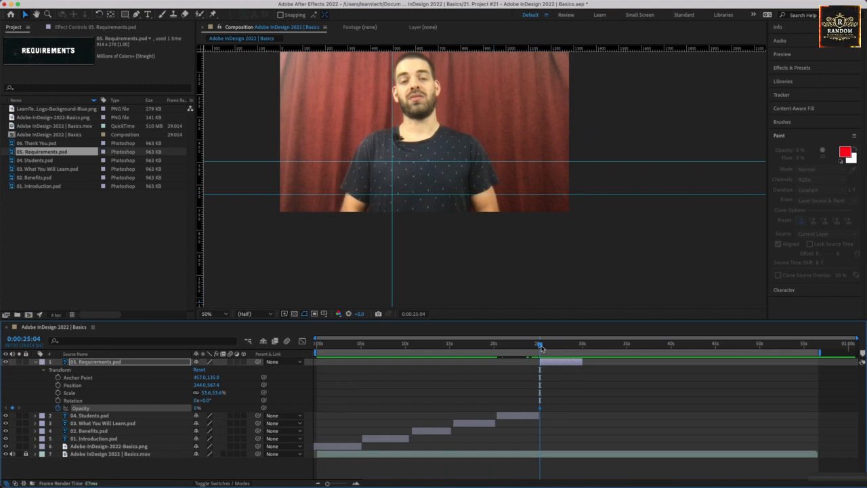
left_click_drag(541, 348, 548, 349)
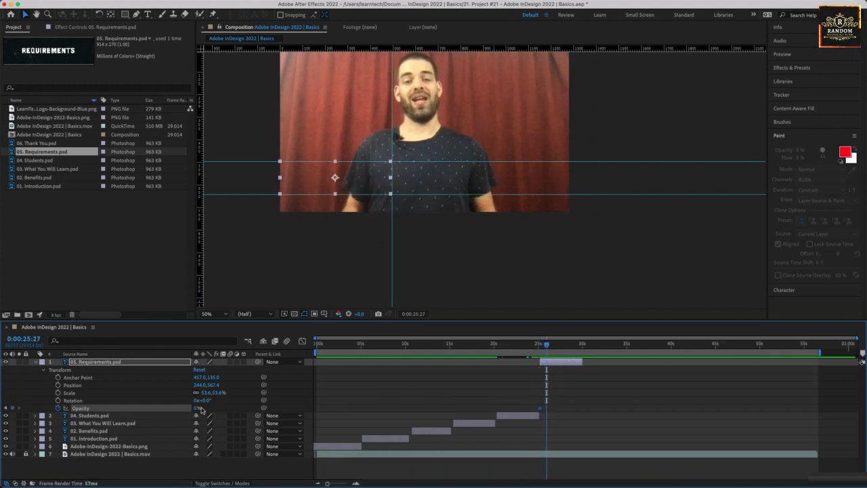
left_click_drag(199, 408, 290, 411)
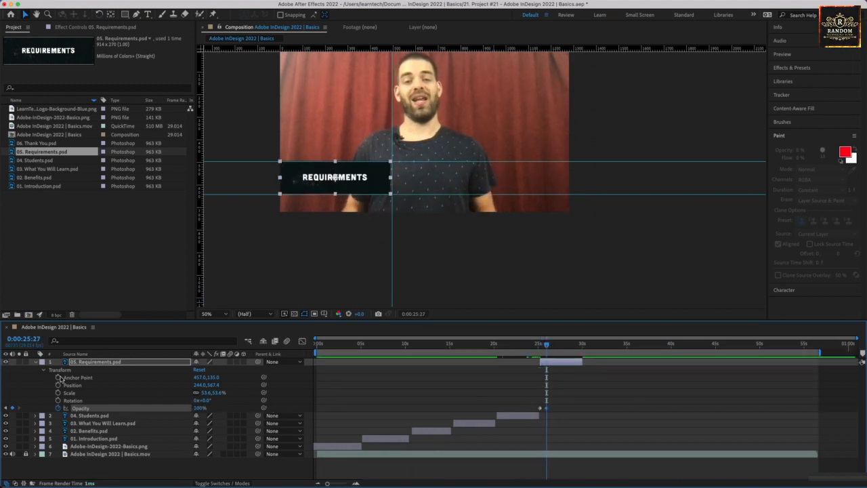
left_click(36, 363)
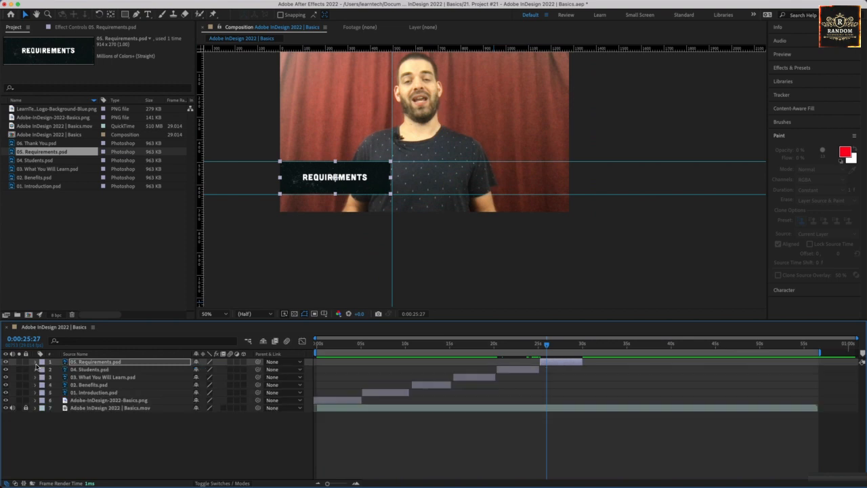
left_click(95, 452)
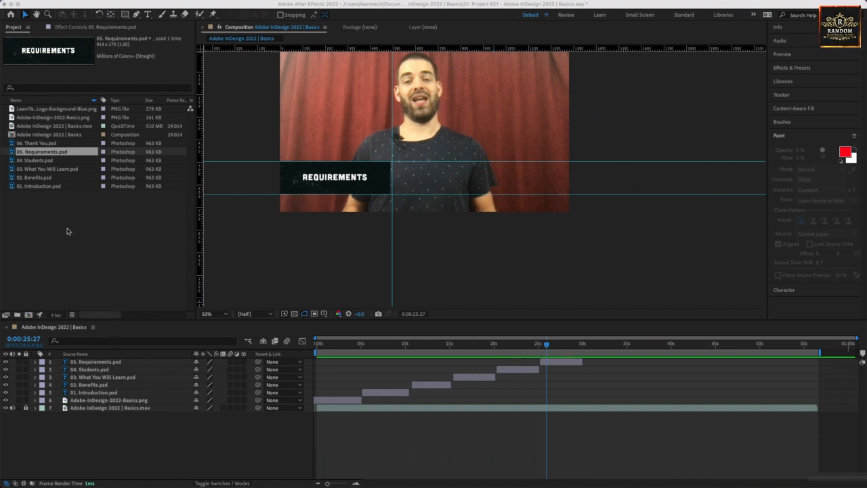
Add 06. Thank You.psd above the other layers and trim its start to about 30 seconds, just after the Requirements layer
left_click(42, 151)
left_click_drag(41, 146, 81, 363)
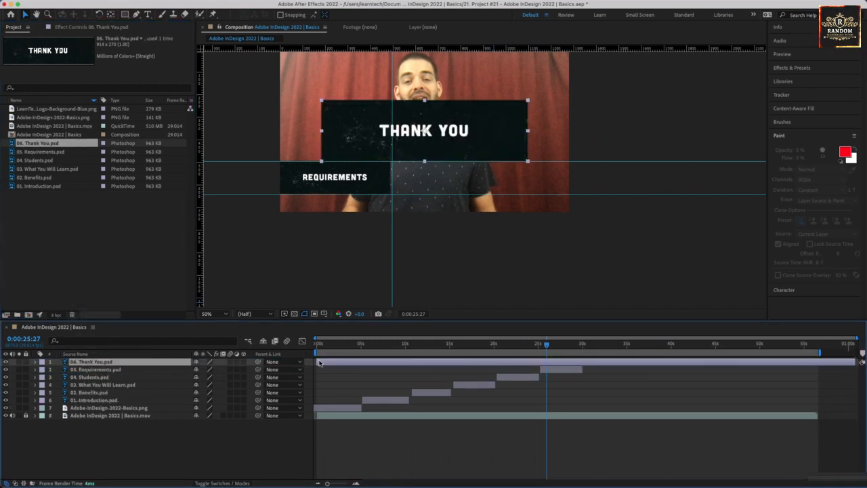
left_click_drag(319, 362, 585, 357)
Move and shrink the Thank You title to fit between the horizontal guides, flush with the video frame's left edge, and set the current time to 0:00:30:06
left_click(589, 347)
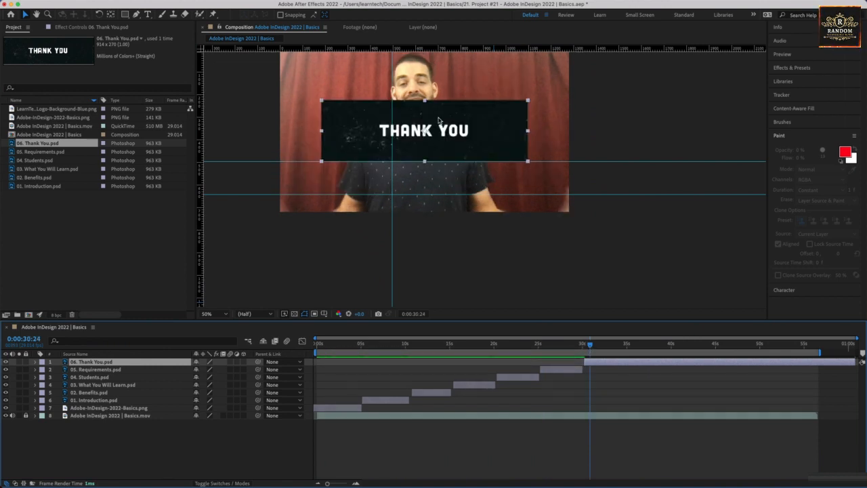
left_click_drag(441, 121, 399, 182)
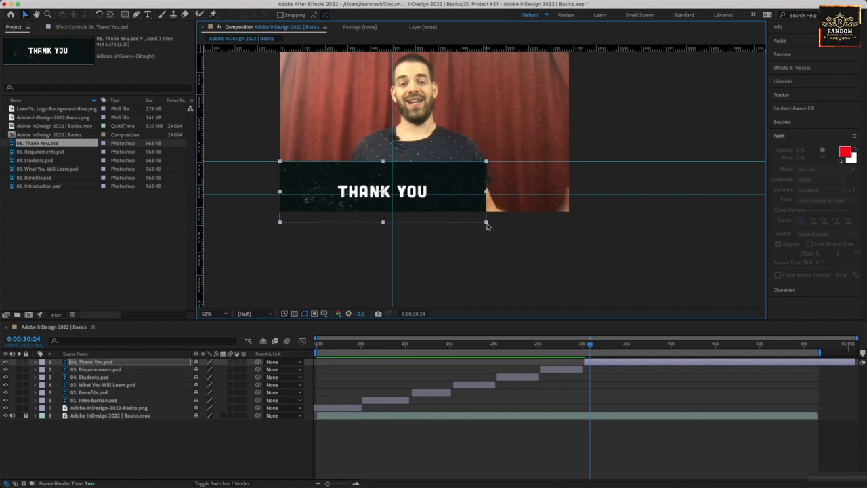
left_click_drag(486, 222, 384, 189)
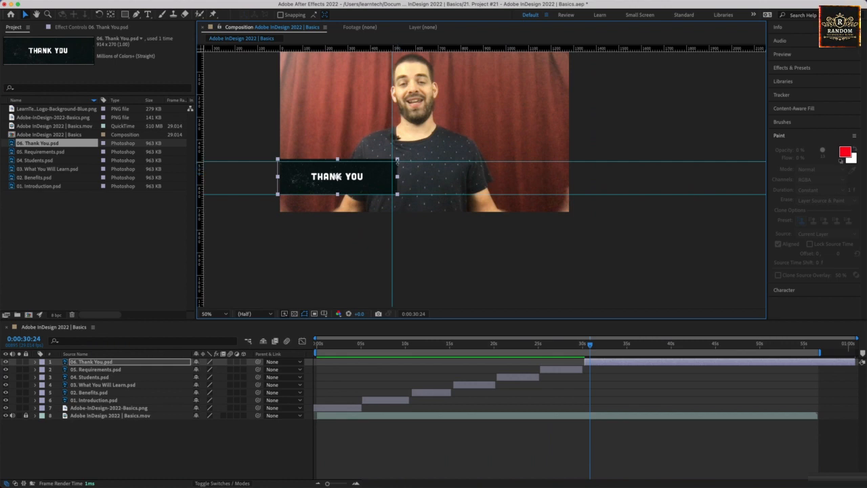
left_click_drag(398, 160, 368, 178)
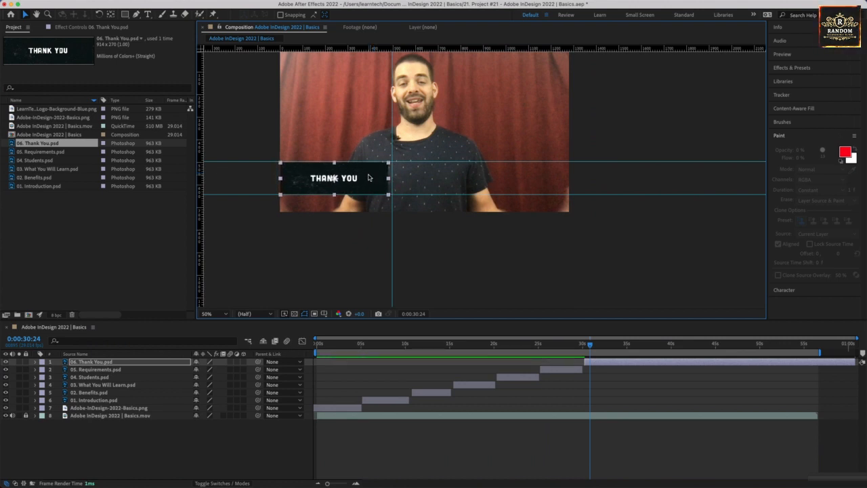
left_click(352, 244)
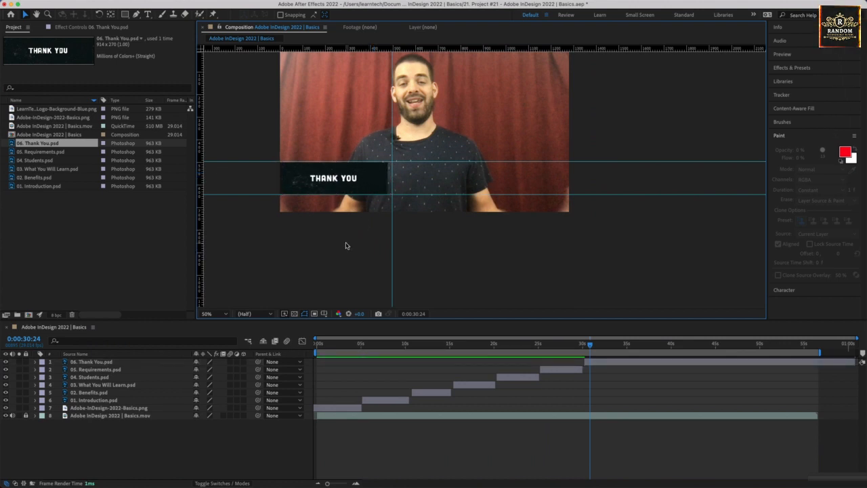
left_click_drag(590, 346, 584, 345)
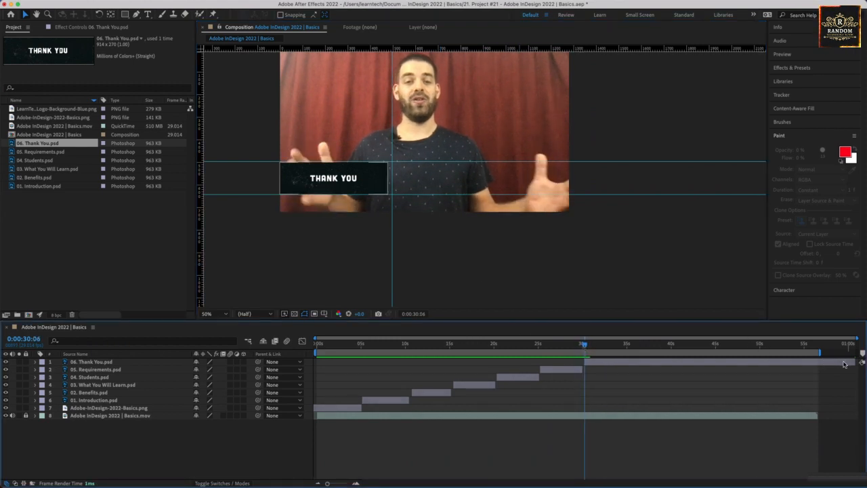
Trim the 06. Thank You.psd layer's end to about 35 seconds and keyframe its Opacity from 0% at 0:00:30:06 to 100% at 0:00:30:27
left_click_drag(855, 362, 626, 364)
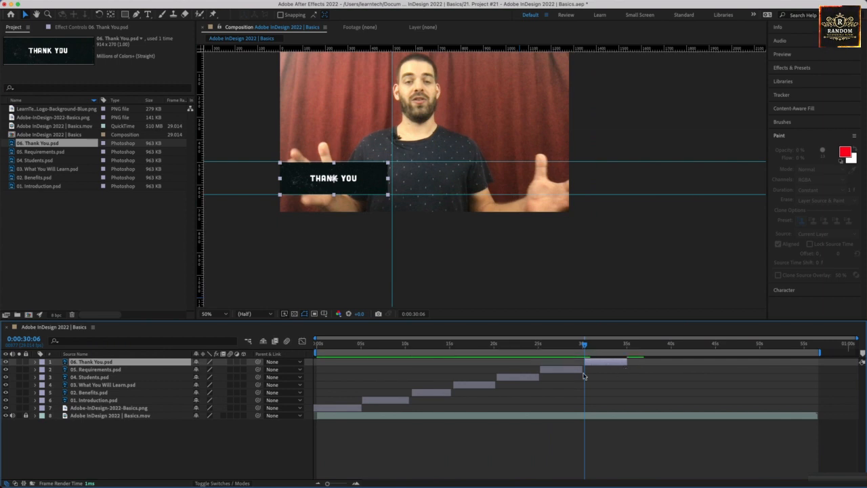
left_click(36, 362)
left_click(42, 370)
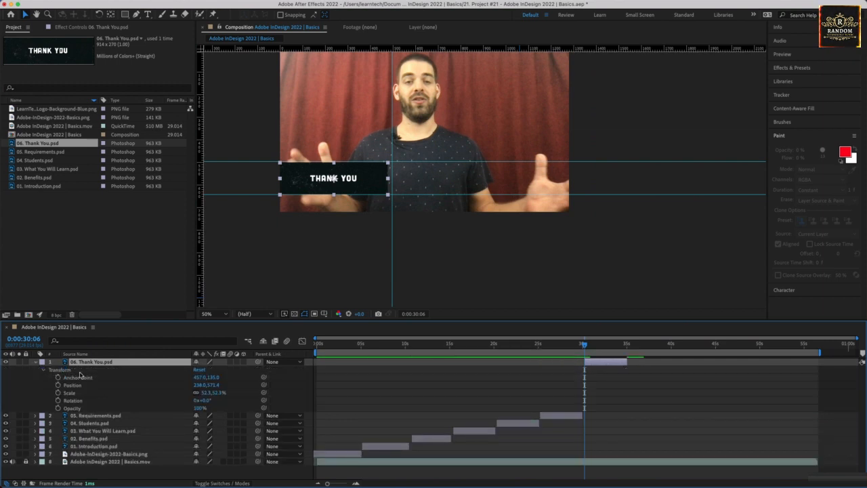
left_click(57, 408)
left_click(197, 408)
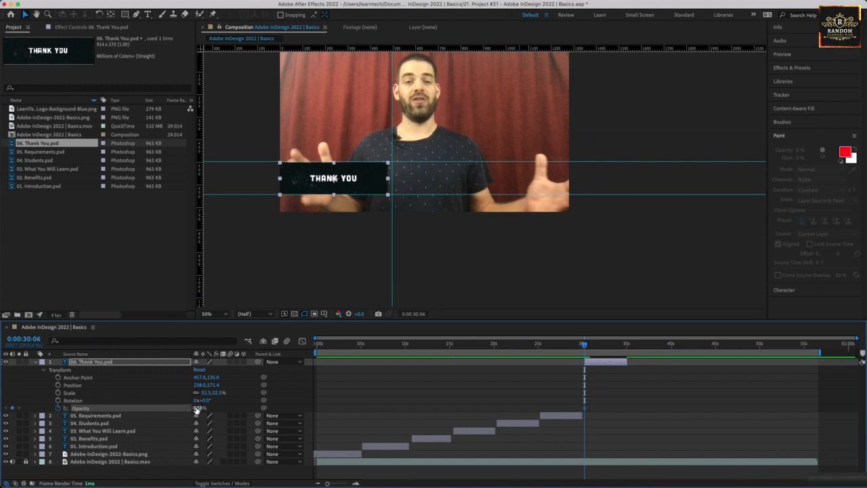
type("0")
key("Return")
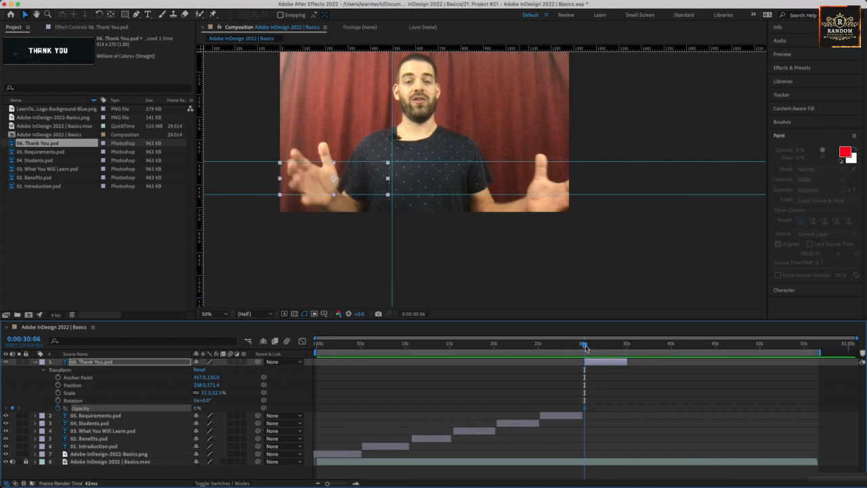
left_click_drag(586, 347, 591, 344)
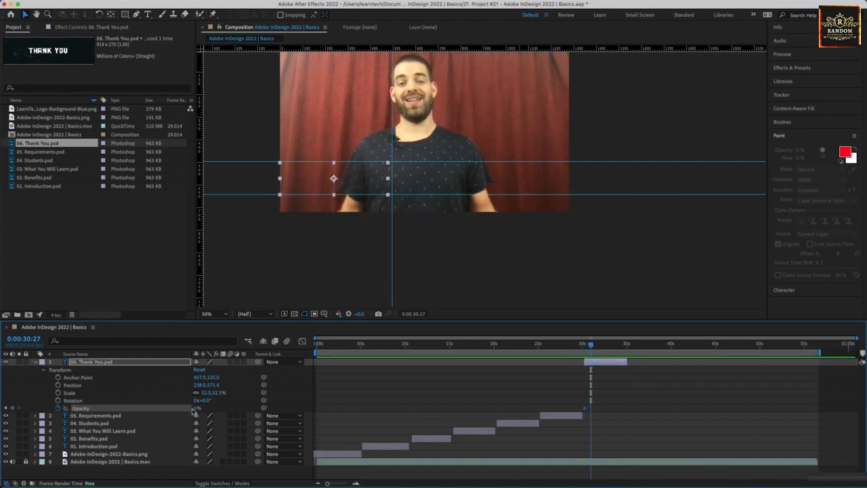
left_click_drag(196, 408, 366, 397)
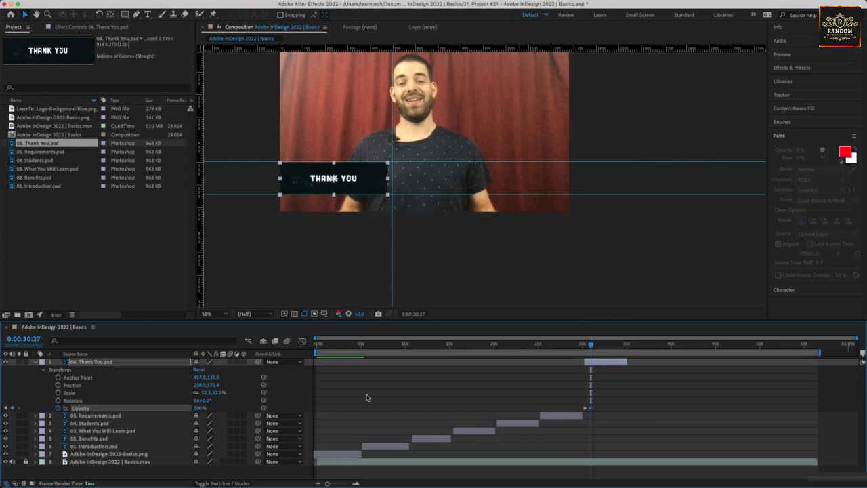
left_click_drag(592, 345, 740, 374)
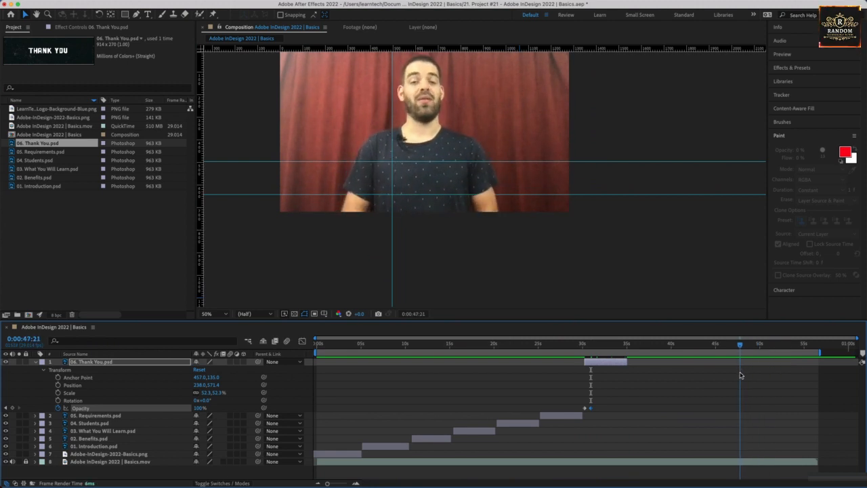
left_click(36, 363)
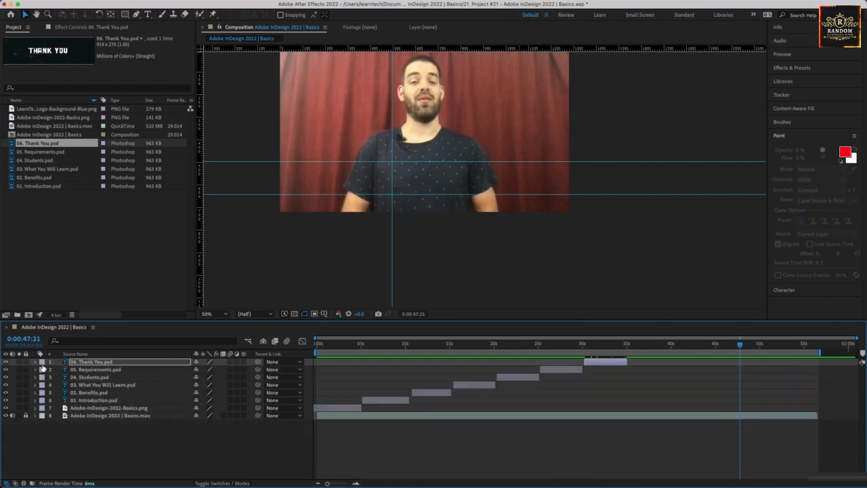
Add Adobe-InDesign-2022-Basics.png above the other layers and trim its start to about 50 seconds
left_click_drag(322, 346, 760, 378)
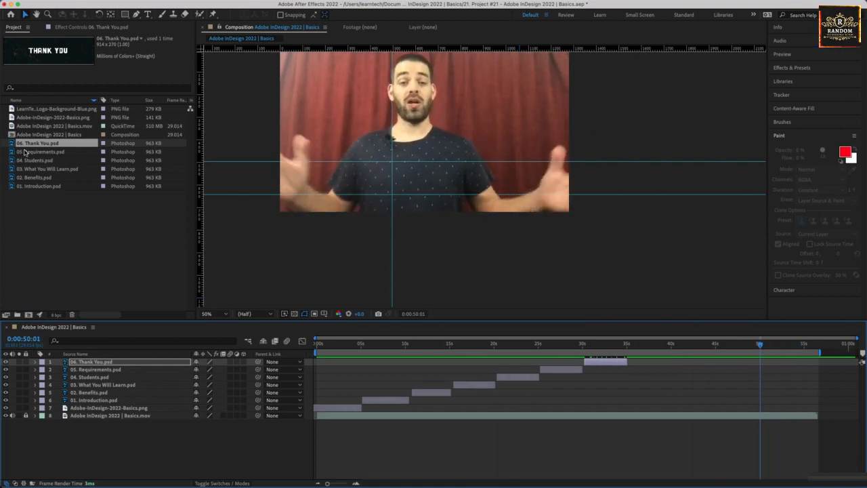
left_click(41, 127)
left_click(44, 118)
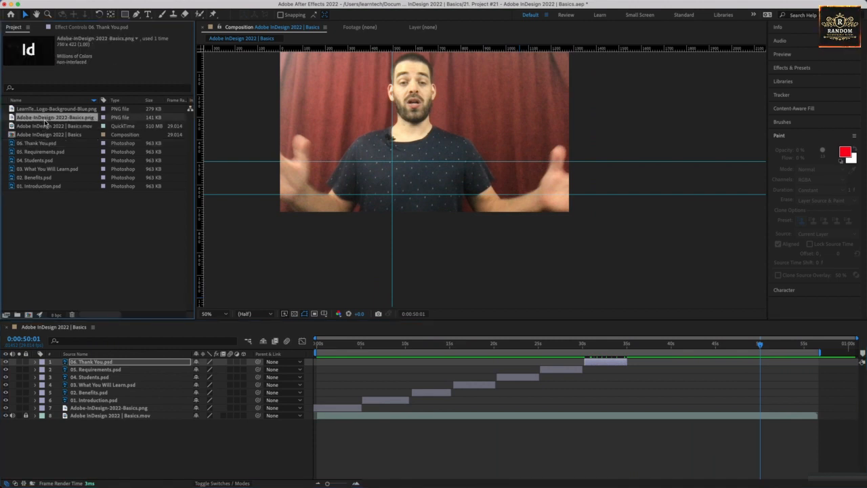
left_click_drag(45, 122, 78, 362)
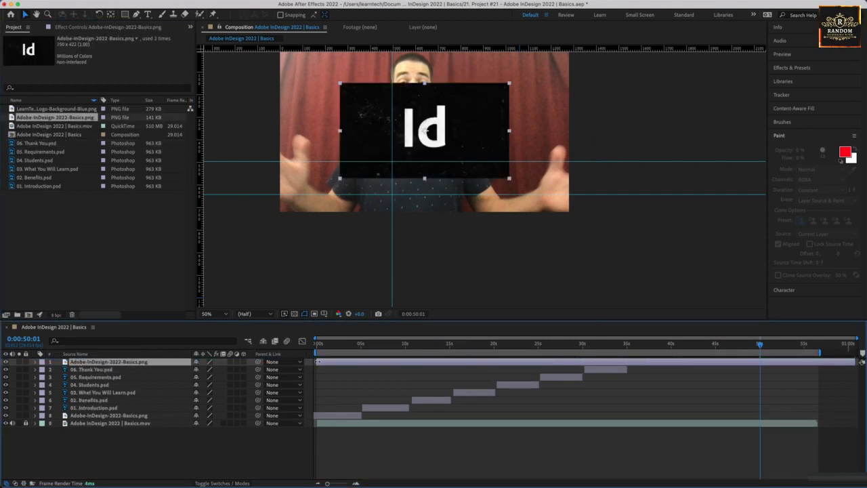
left_click_drag(319, 361, 765, 347)
left_click(763, 346)
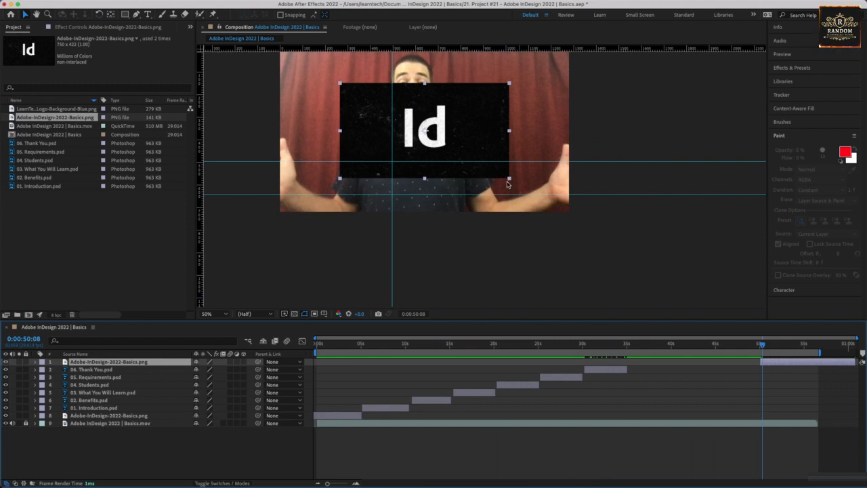
Enlarge the new Id logo image to fill the video frame and trim its layer's end to match the footage's end
left_click_drag(510, 181, 566, 216)
left_click(580, 244)
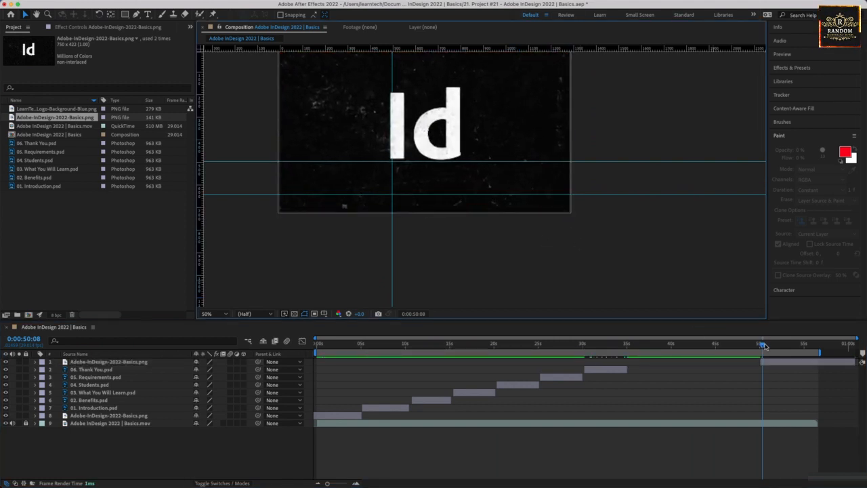
left_click_drag(853, 362, 818, 363)
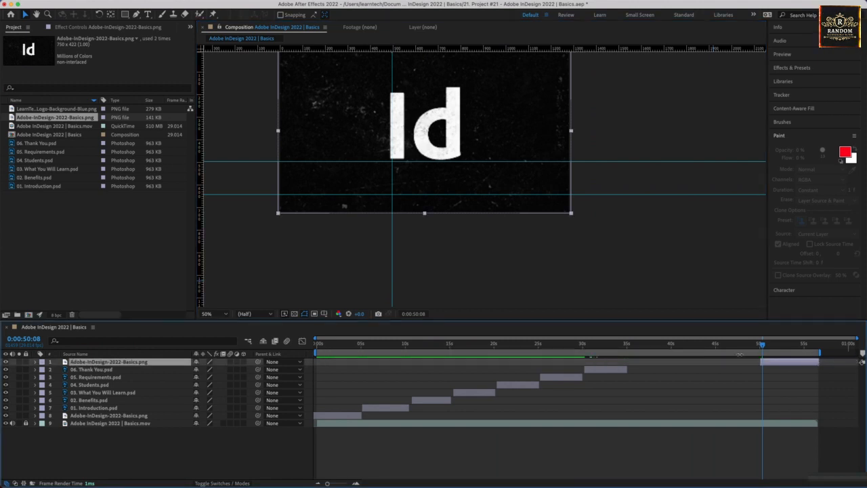
Add LearnTech+_Logo-Background-Blue.png as the top layer, trim its start to 0:00:53:07 and enlarge it to fill the video frame
left_click_drag(763, 347, 789, 354)
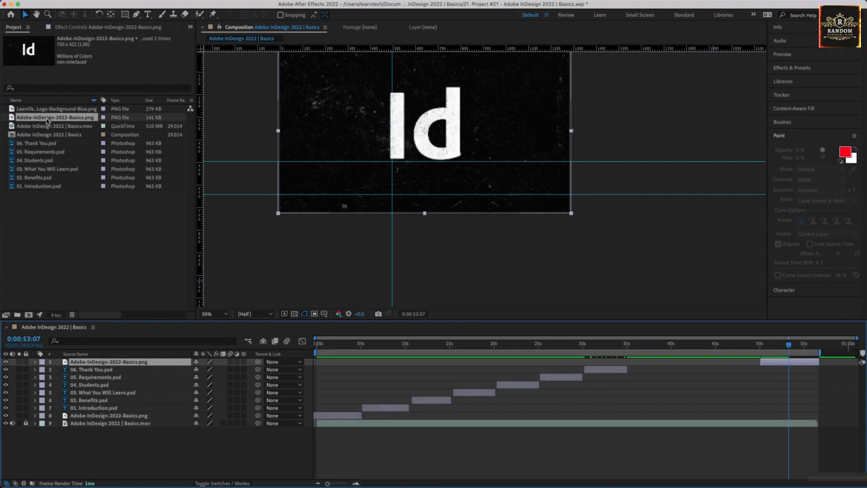
left_click_drag(49, 112, 80, 362)
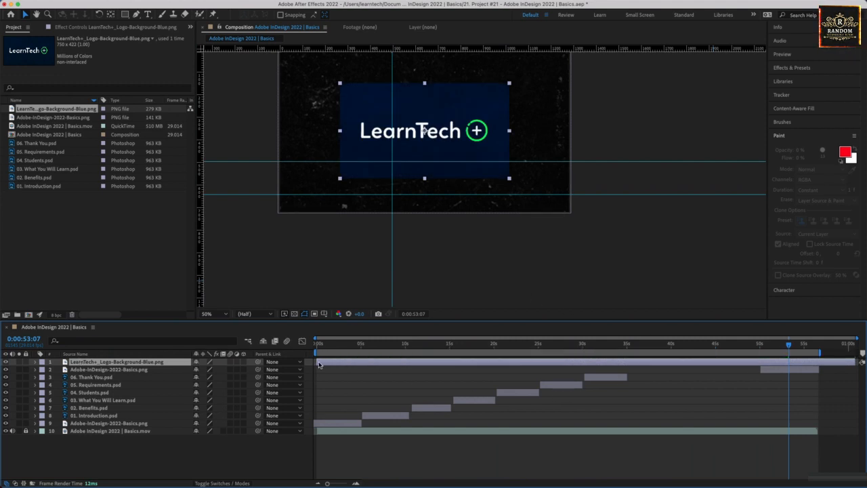
left_click_drag(318, 362, 790, 360)
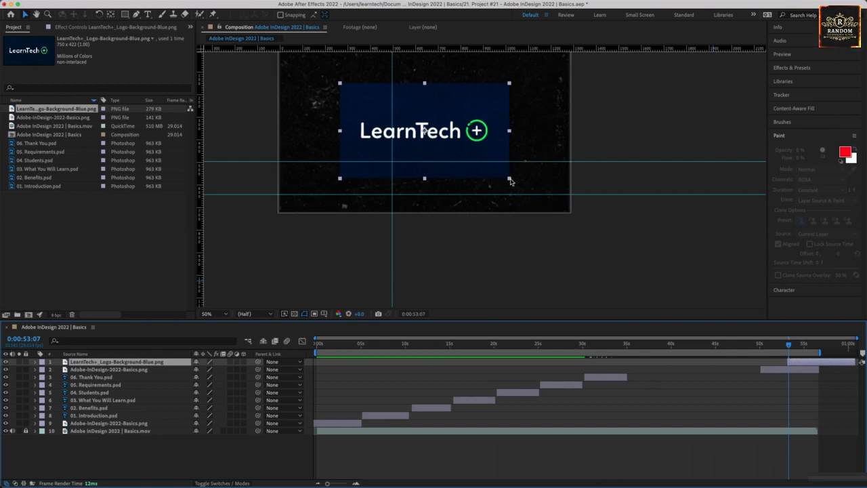
left_click_drag(510, 179, 571, 210)
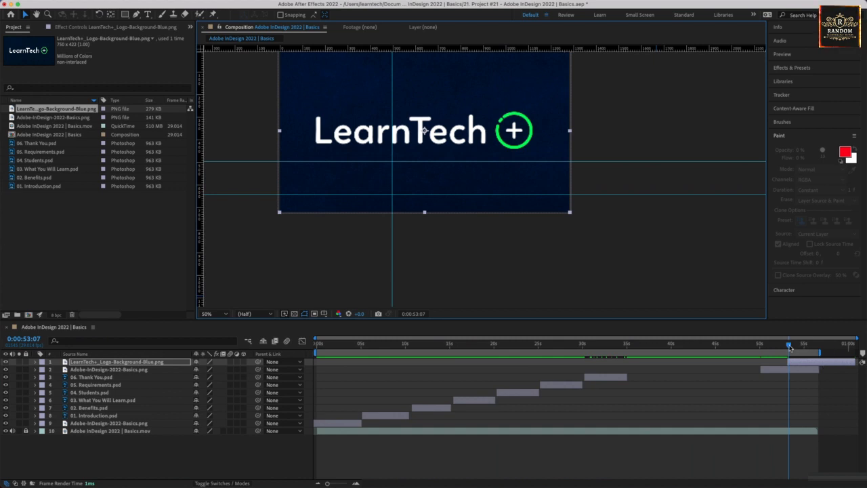
Keyframe the LearnTech+ logo layer's Opacity from 0% at 0:00:53:04 to 100% at 0:00:53:22
left_click(790, 347)
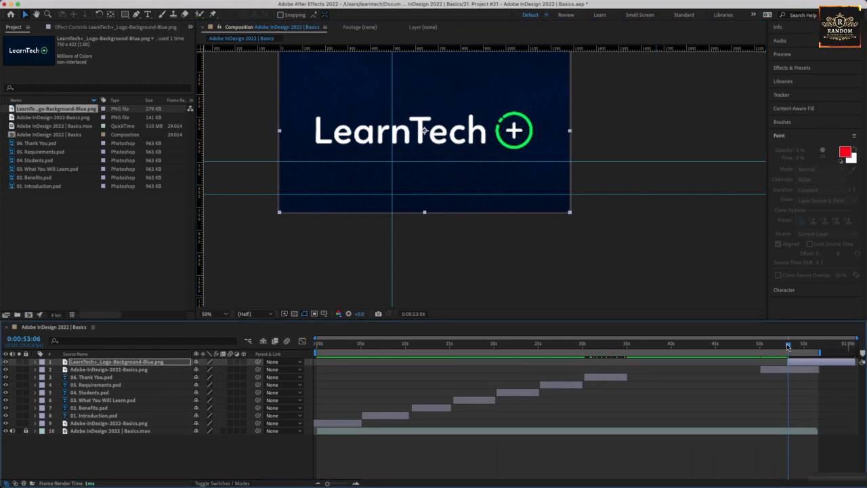
left_click_drag(788, 346, 786, 348)
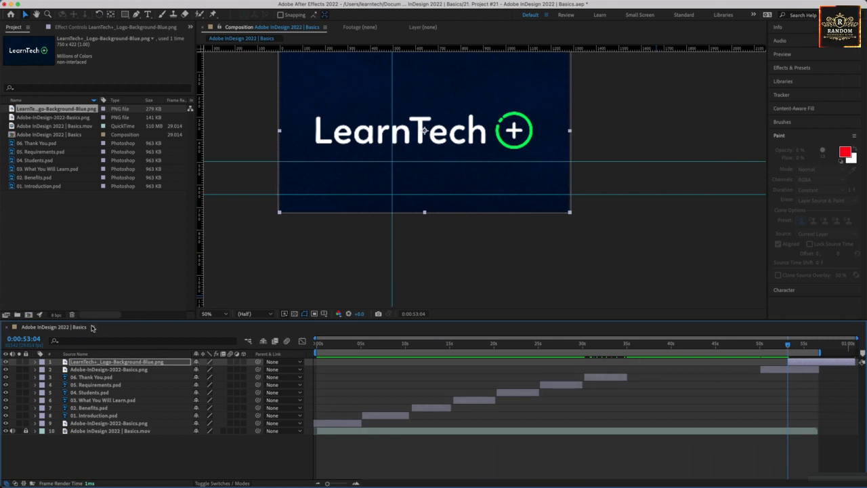
left_click(36, 362)
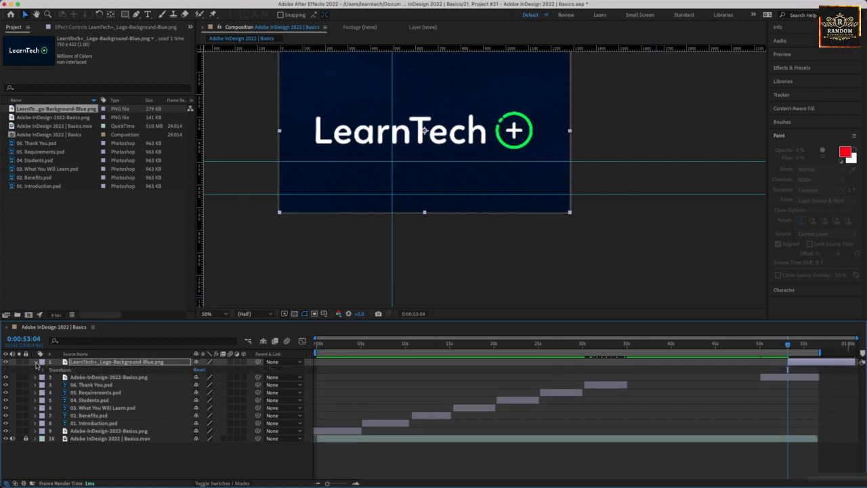
left_click(42, 370)
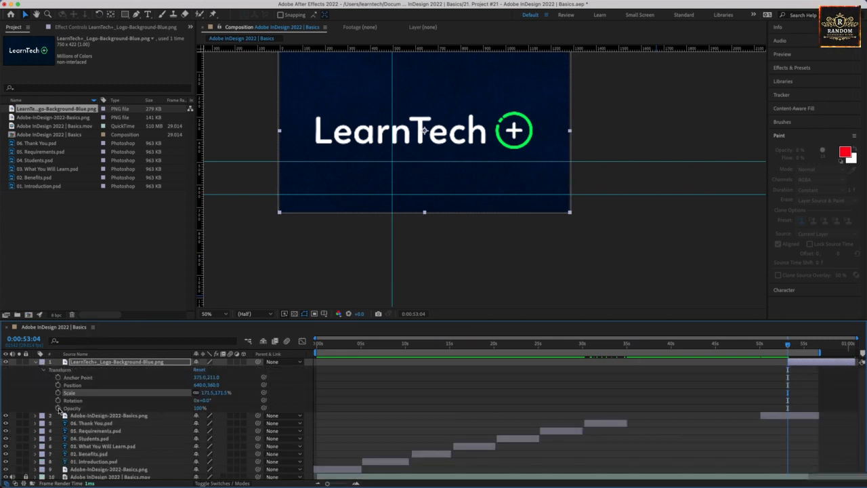
left_click(59, 409)
left_click_drag(199, 412, 154, 404)
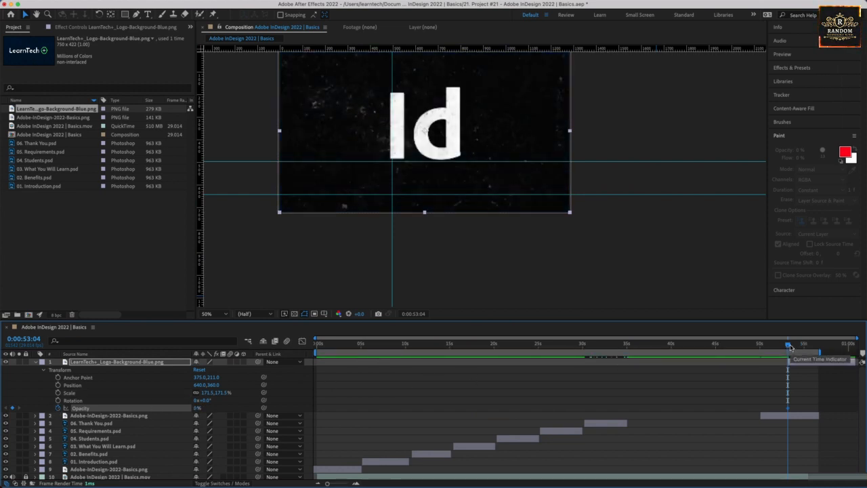
left_click_drag(790, 346, 795, 347)
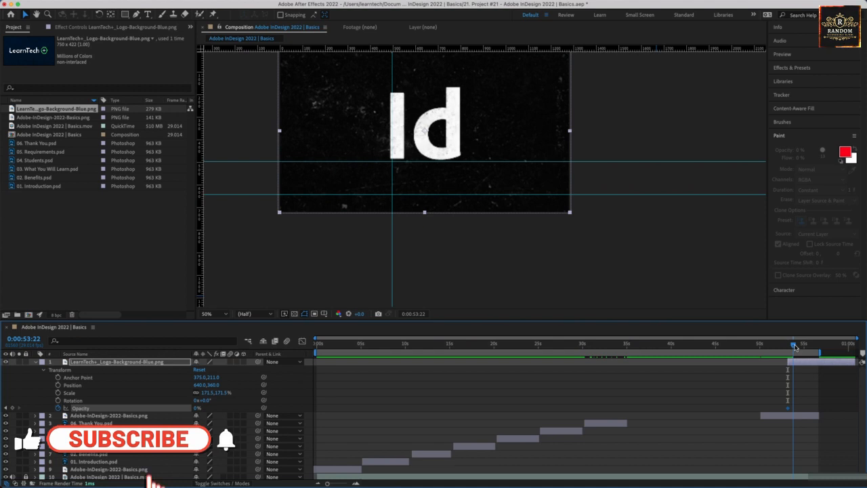
left_click_drag(196, 410, 336, 411)
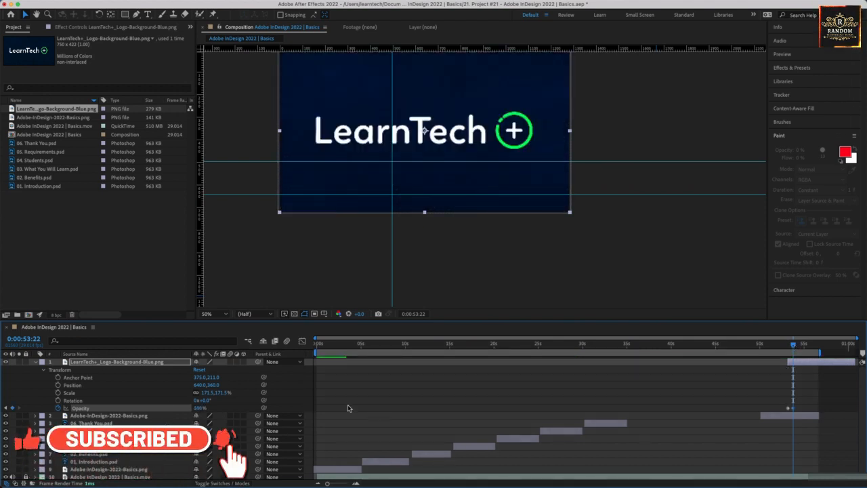
Play the ending from 0:00:52:26 to check the transition from the Id logo to the LearnTech+ logo
left_click(785, 347)
key("space")
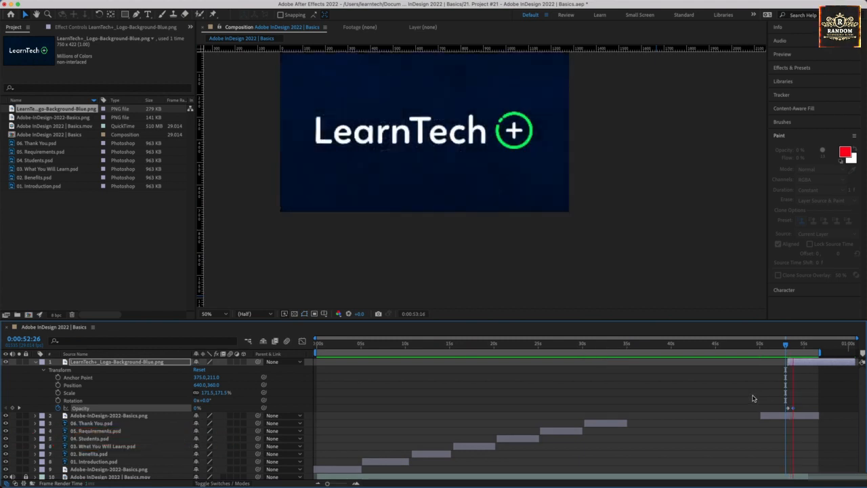
key("space")
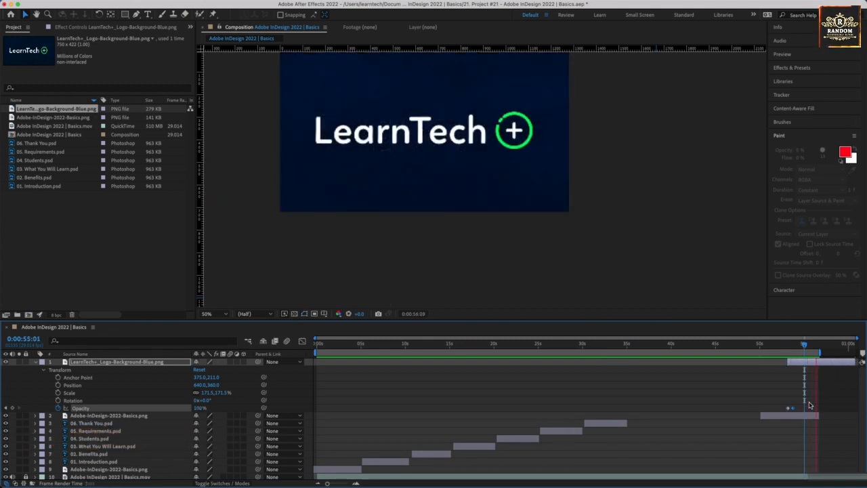
key("space")
Play back the composition from 0:00:01:13, then from 0:00:49:15 and 0:00:29:01, to review the titles and closing logos
left_click_drag(549, 234, 585, 273)
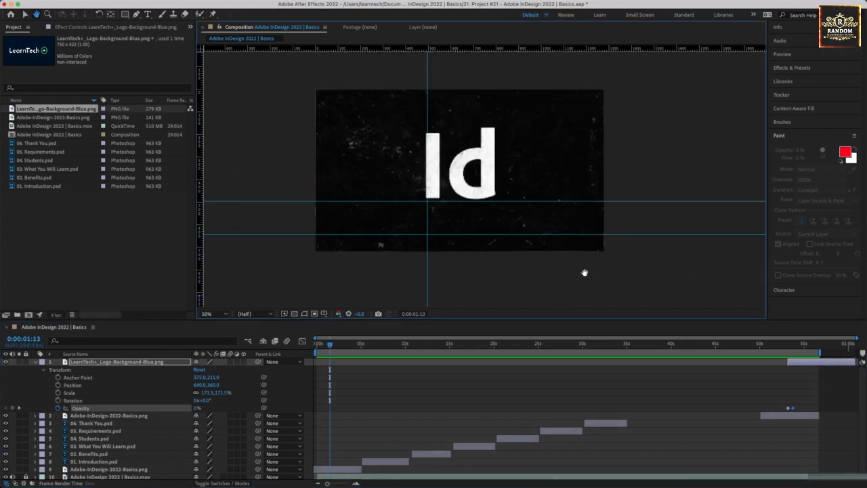
key("space")
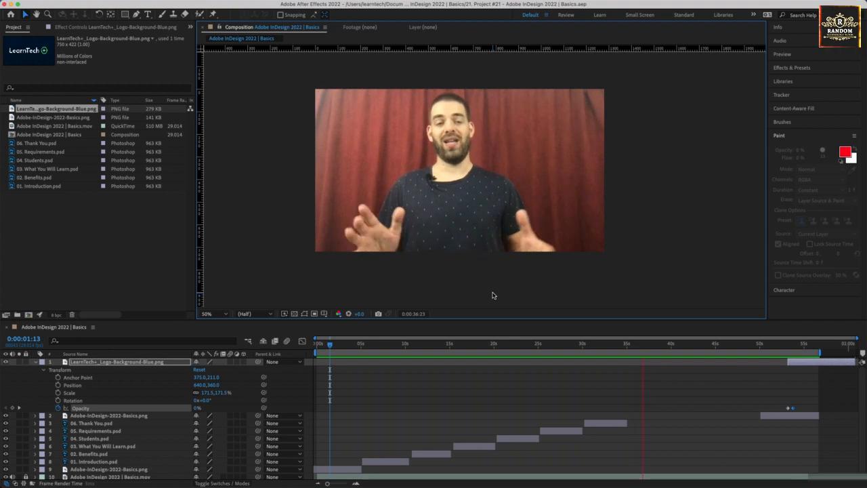
key("space")
left_click(756, 344)
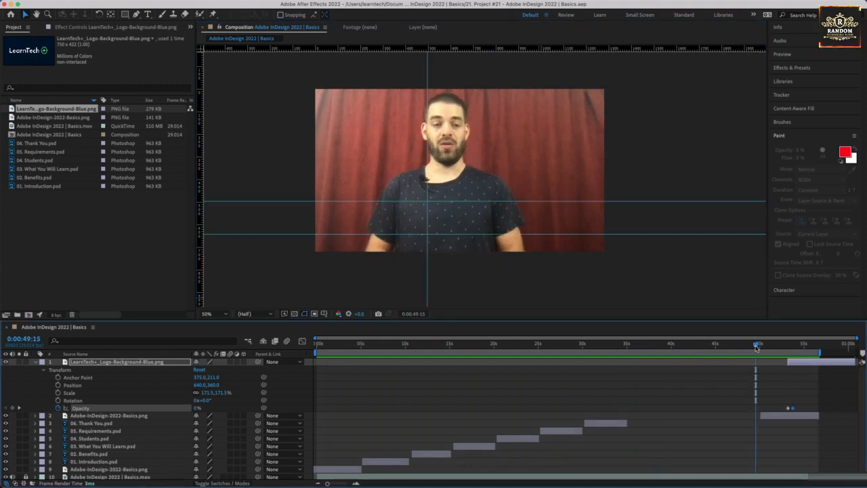
key("space")
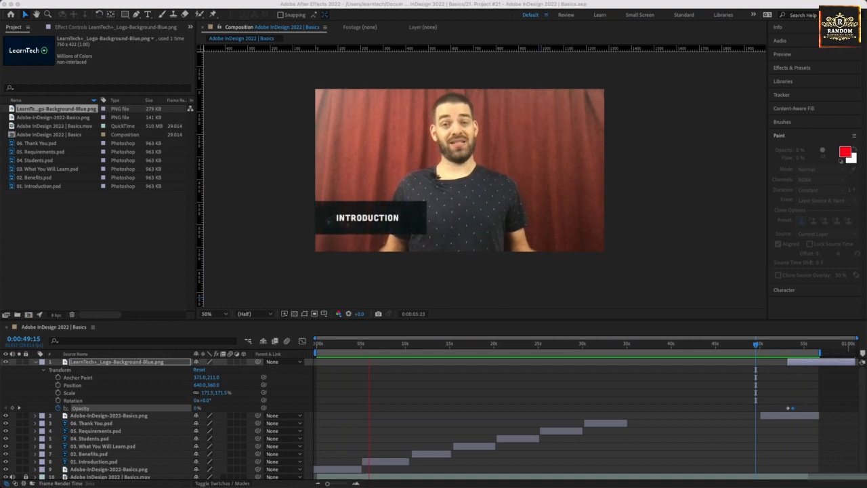
key("space")
key("space")
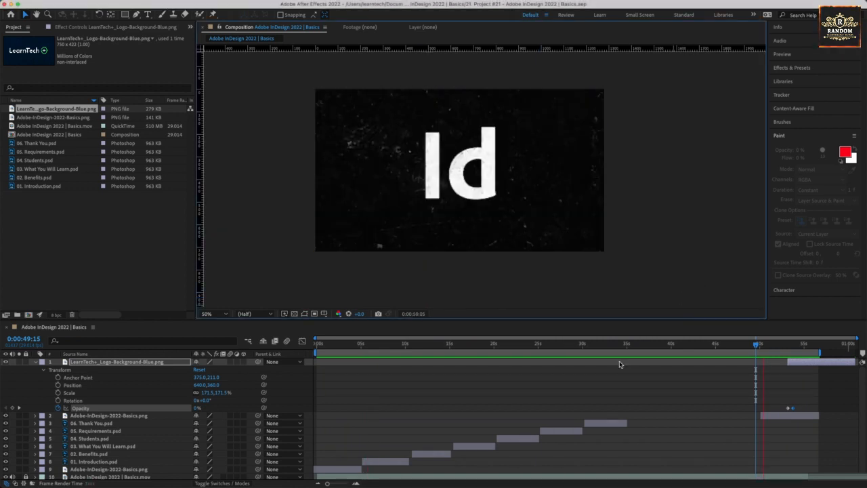
left_click_drag(618, 346, 573, 346)
key("space")
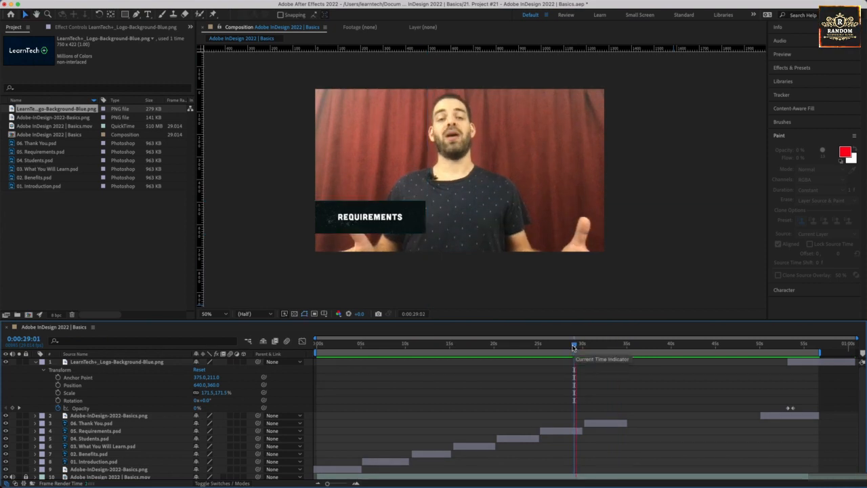
key("space")
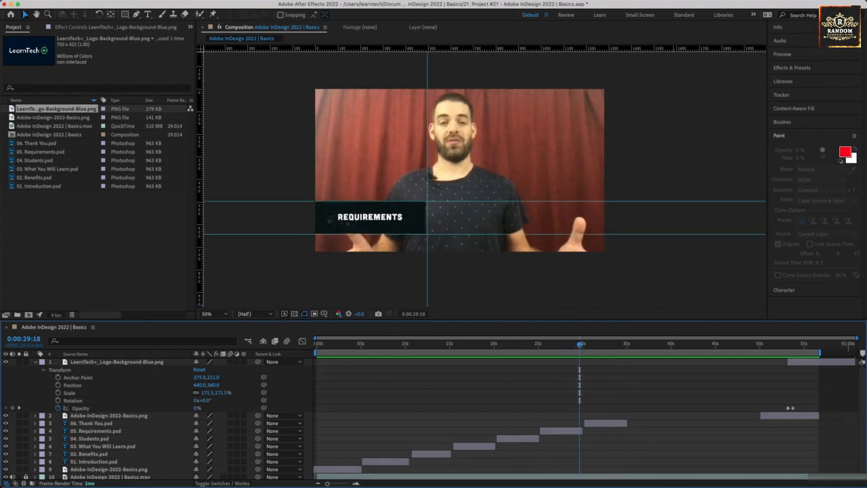